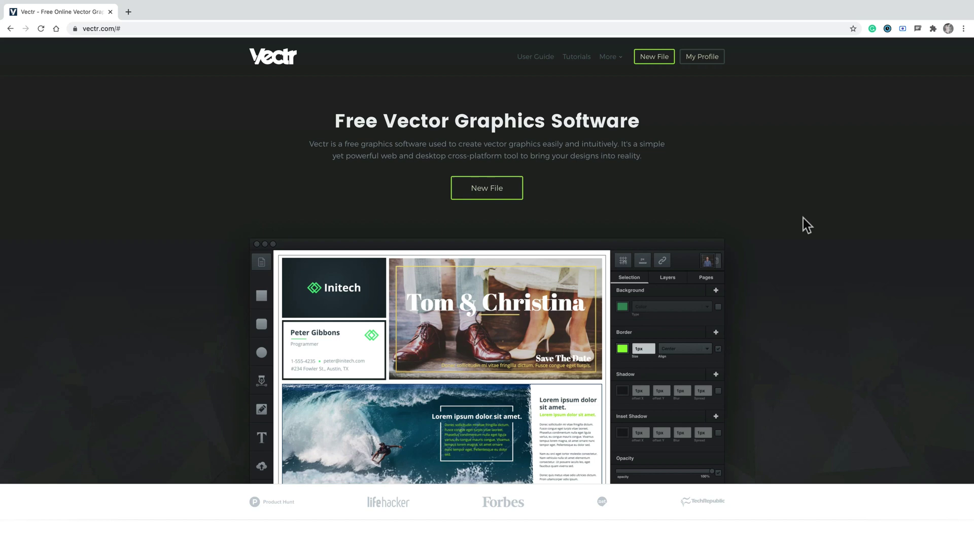
Step: Start a new blank untitled drawing
{"action": "scroll", "coordinate": [802, 218], "scroll_direction": "down", "scroll_amount": 3}
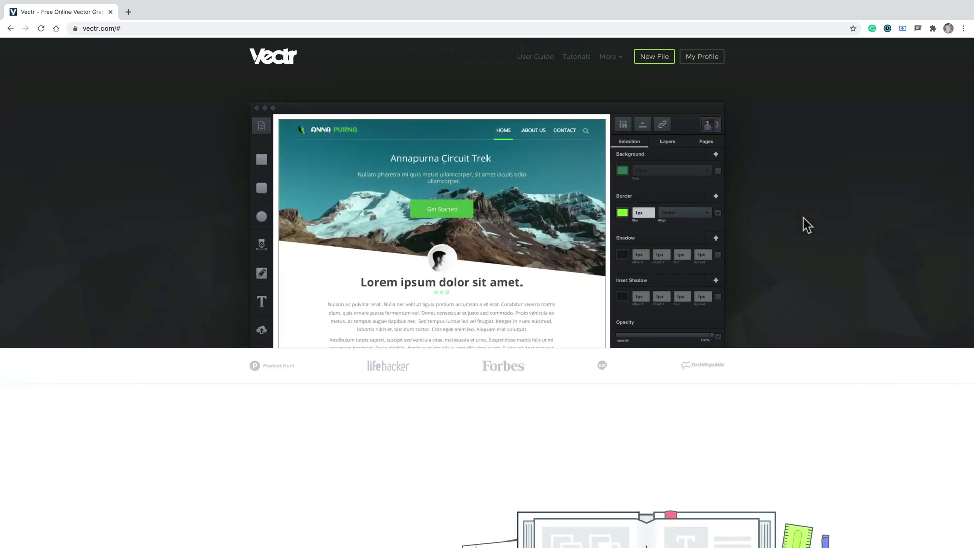
{"action": "scroll", "coordinate": [803, 217], "scroll_direction": "down", "scroll_amount": 8}
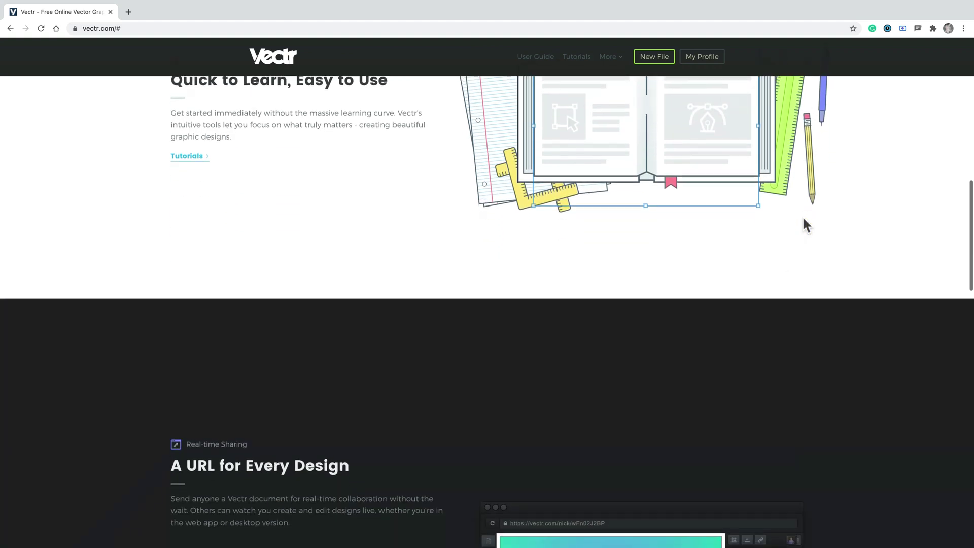
{"action": "scroll", "coordinate": [803, 218], "scroll_direction": "down", "scroll_amount": 6}
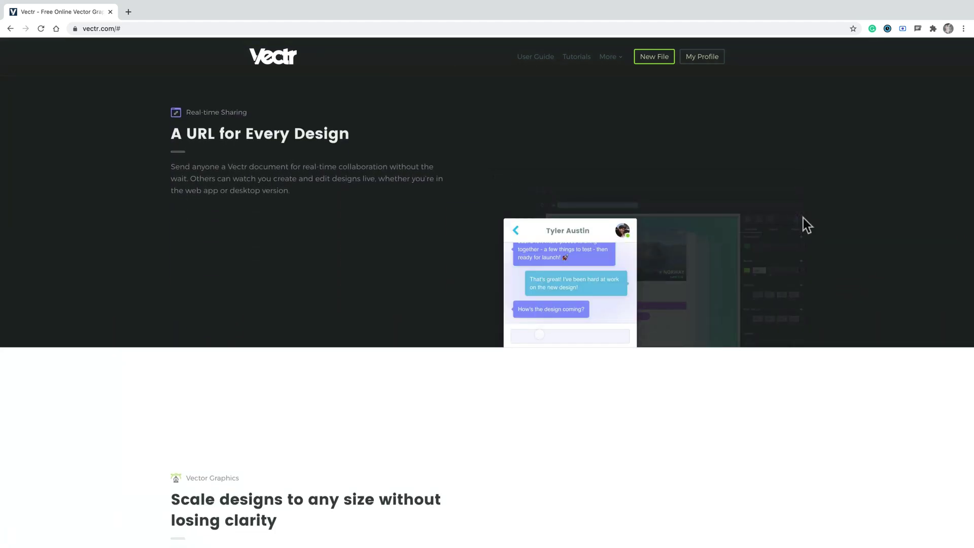
{"action": "scroll", "coordinate": [802, 218], "scroll_direction": "down", "scroll_amount": 6}
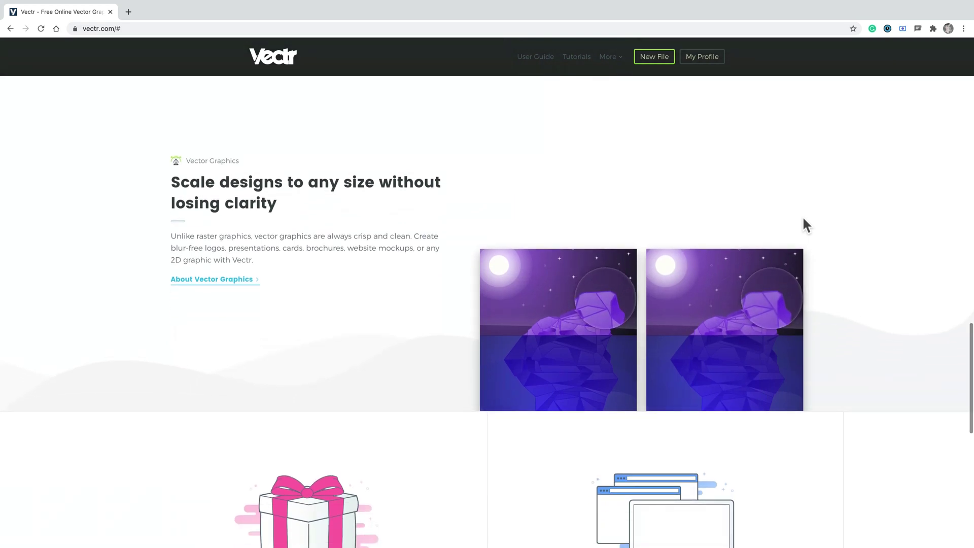
{"action": "scroll", "coordinate": [803, 218], "scroll_direction": "down", "scroll_amount": 8}
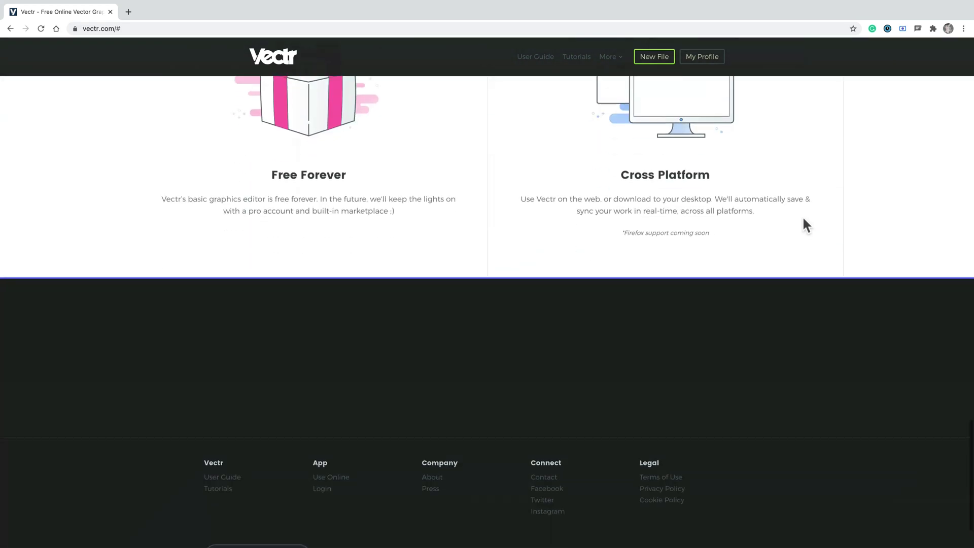
{"action": "scroll", "coordinate": [803, 218], "scroll_direction": "down", "scroll_amount": 3}
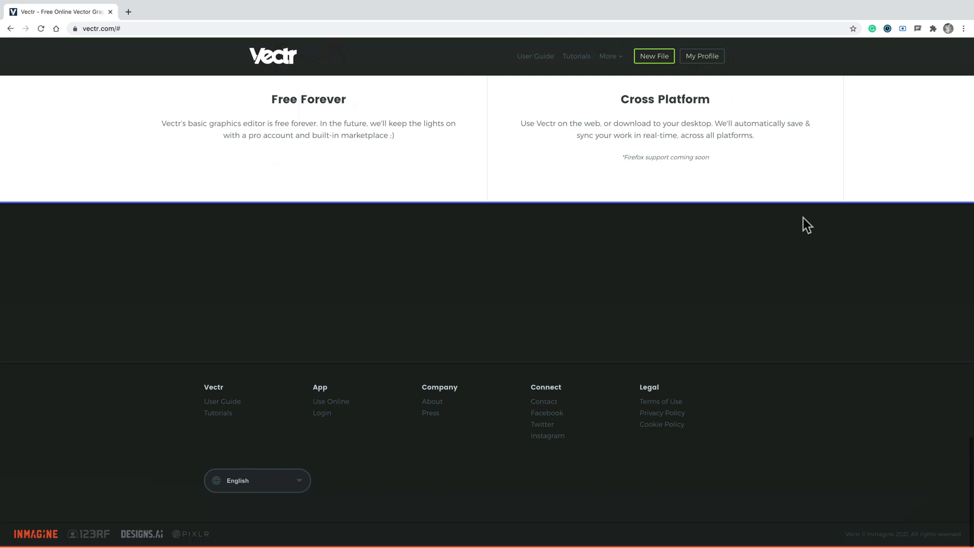
{"action": "scroll", "coordinate": [802, 218], "scroll_direction": "up", "scroll_amount": 12}
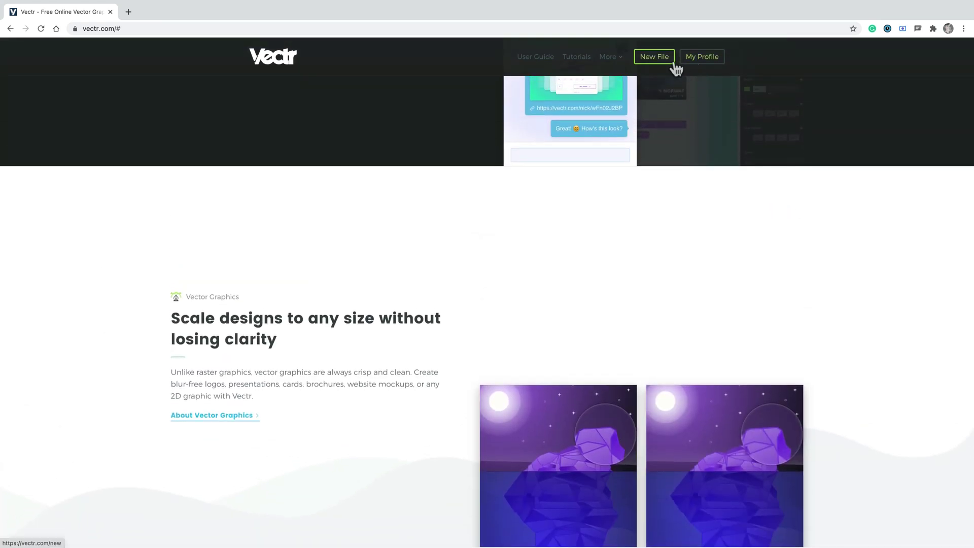
{"action": "left_click", "coordinate": [675, 70]}
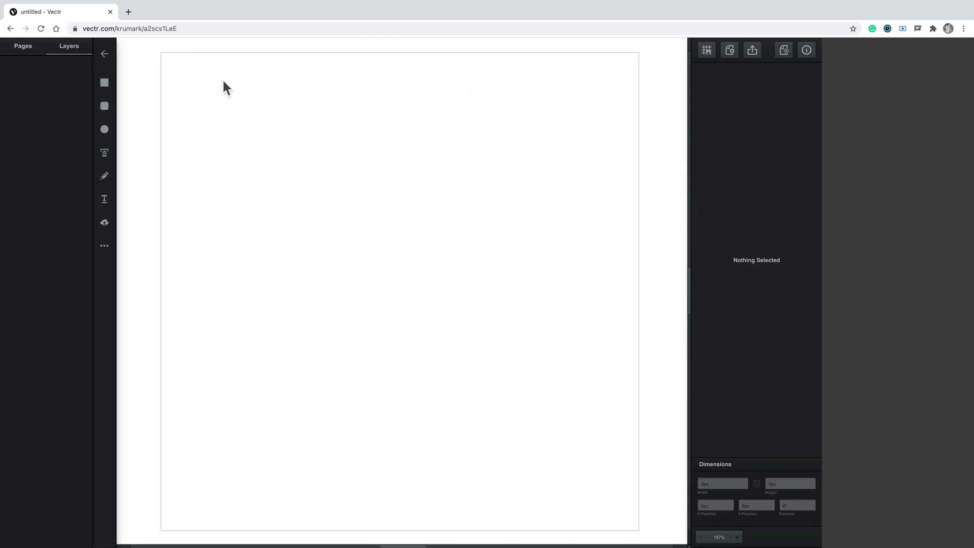
Step: Keep the page at Custom Size, 640 × 640 px, in the page settings
{"action": "left_click", "coordinate": [20, 50]}
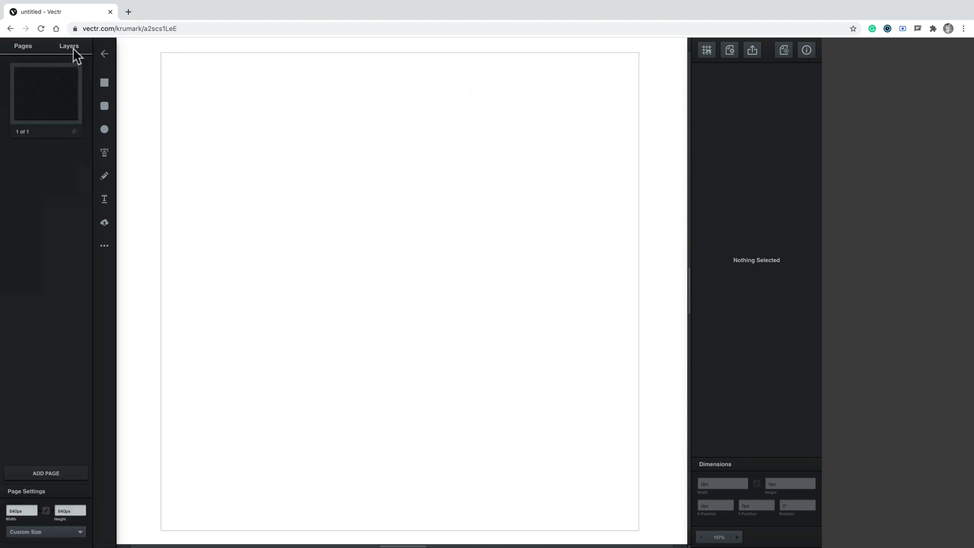
{"action": "left_click", "coordinate": [80, 532]}
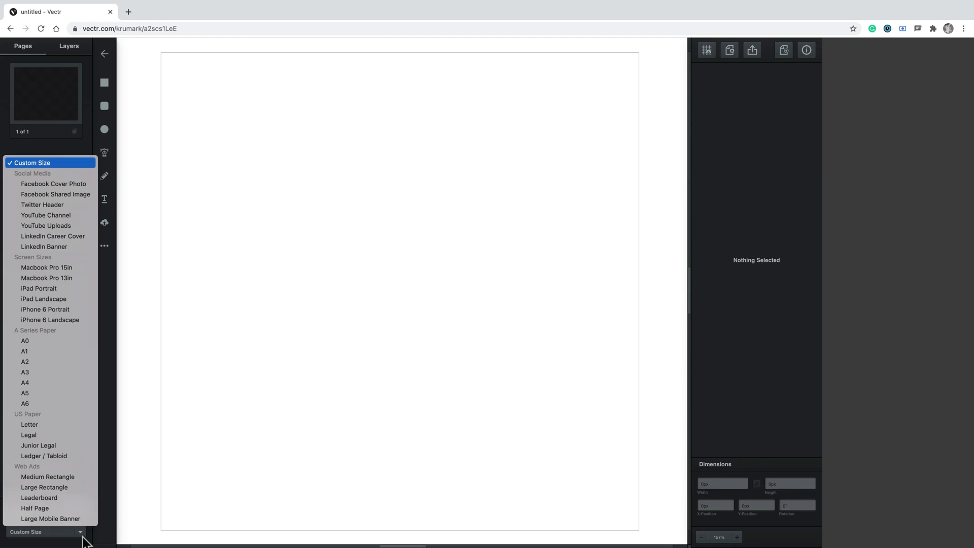
{"action": "left_click", "coordinate": [82, 536]}
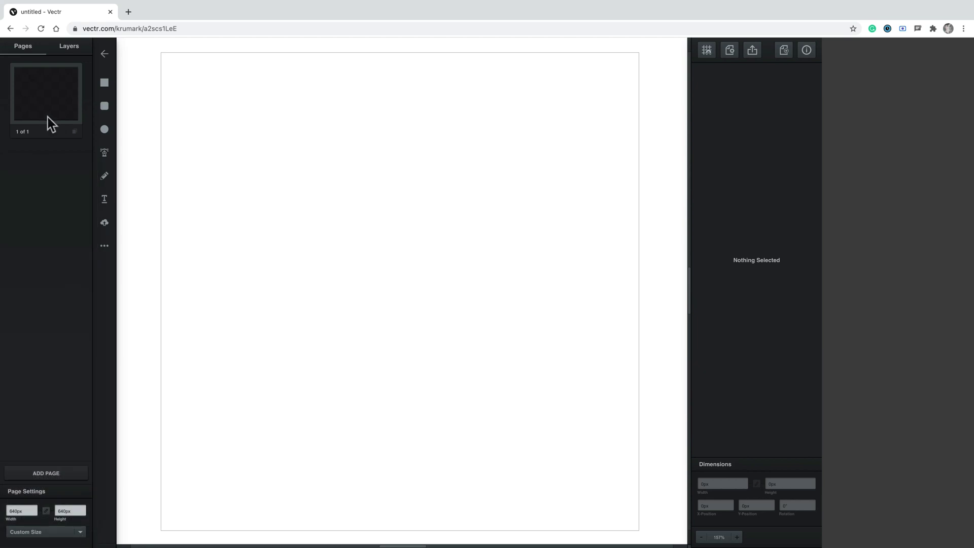
{"action": "left_click", "coordinate": [81, 52]}
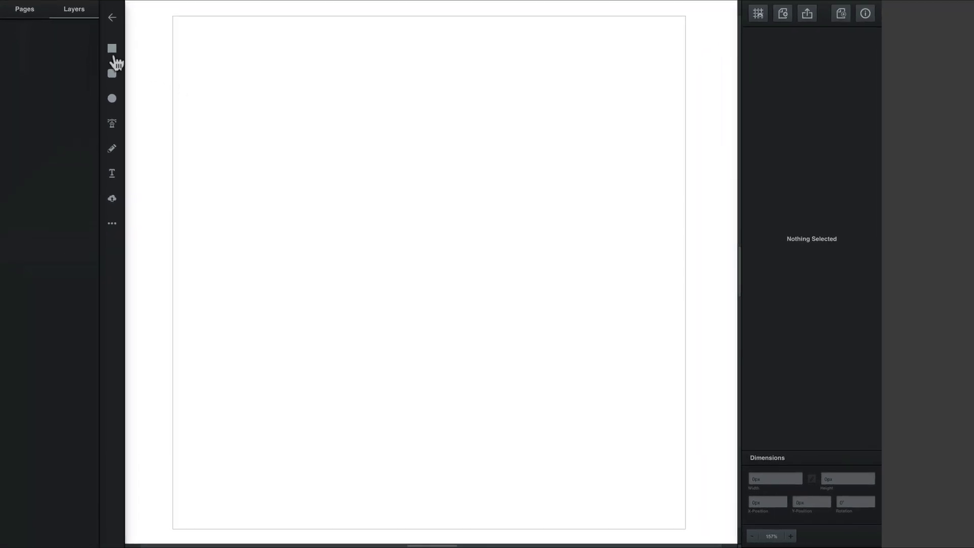
Step: Draw a tall battery body and a centred cap rectangle, then Union them into one shape
{"action": "left_click", "coordinate": [118, 56]}
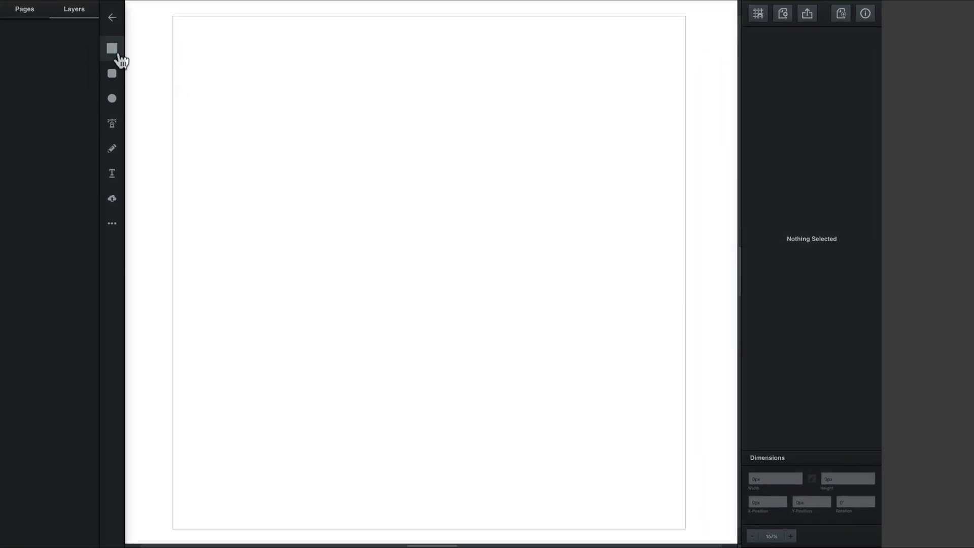
{"action": "left_click_drag", "start_coordinate": [300, 206], "coordinate": [414, 421]}
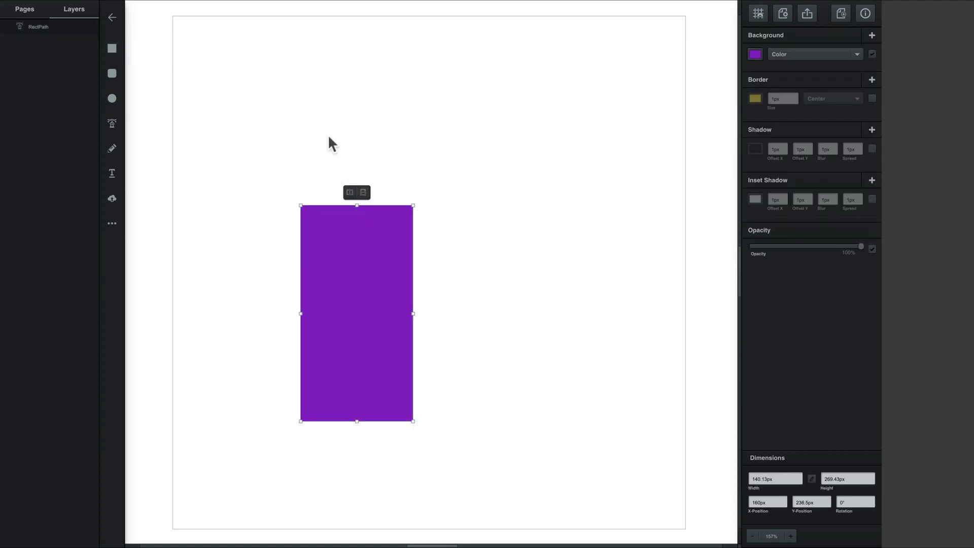
{"action": "left_click", "coordinate": [112, 49]}
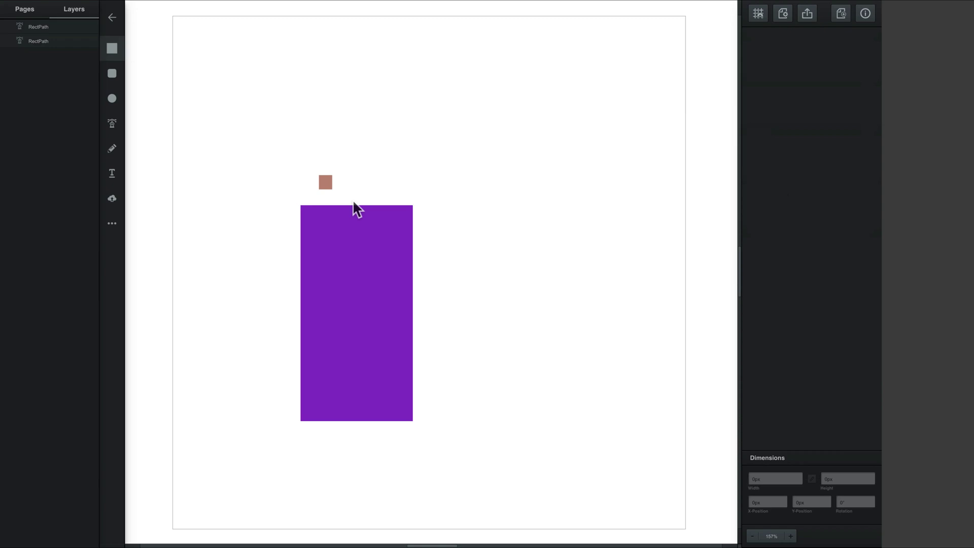
{"action": "left_click_drag", "start_coordinate": [353, 200], "coordinate": [389, 229]}
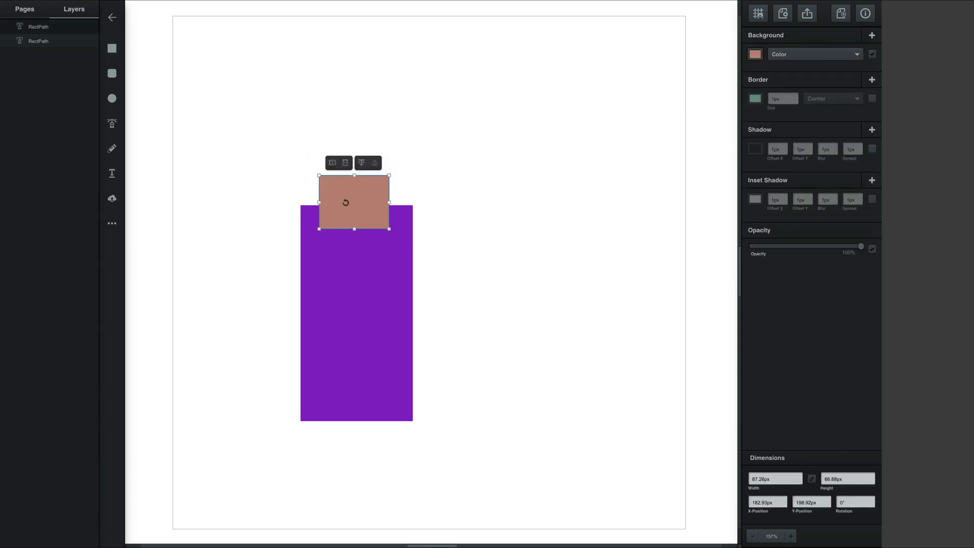
{"action": "left_click_drag", "start_coordinate": [346, 202], "coordinate": [354, 205]}
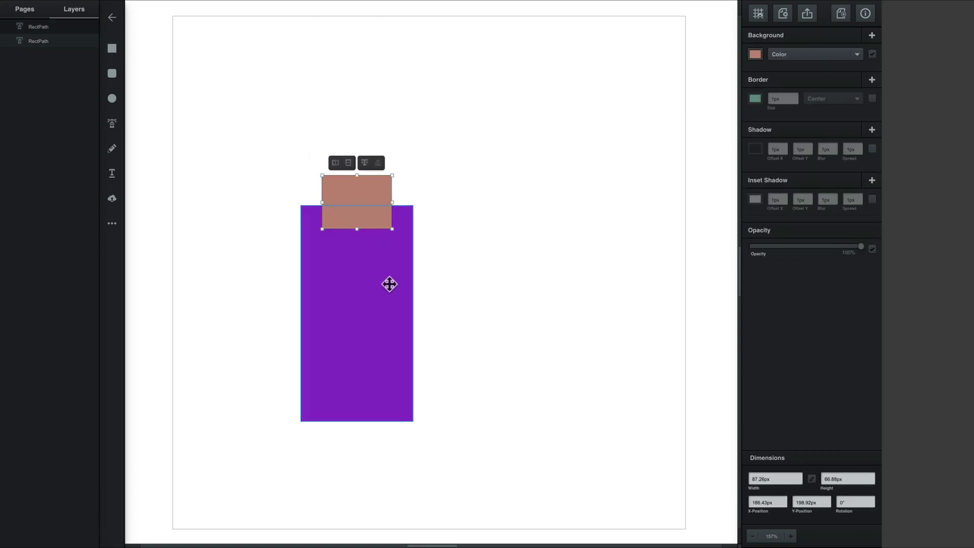
{"action": "left_click", "coordinate": [390, 287]}
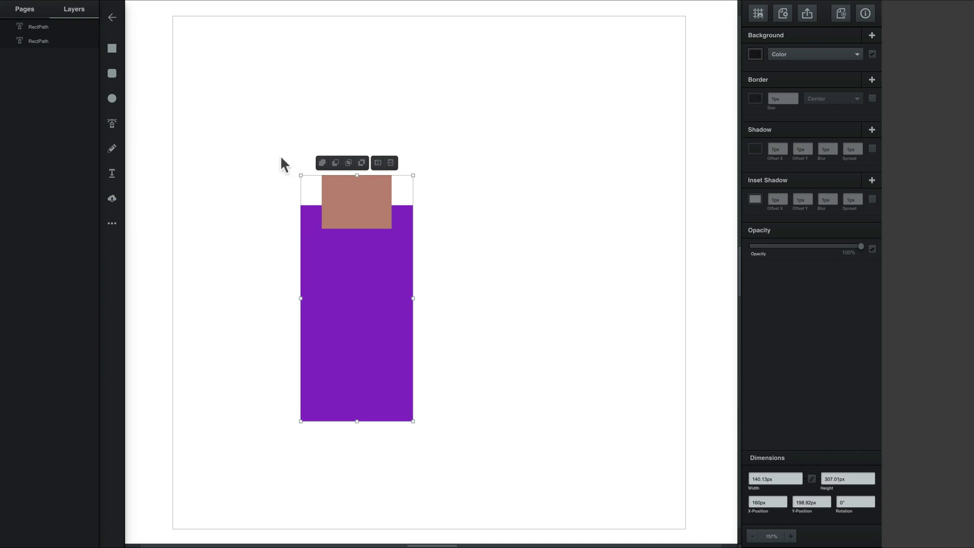
{"action": "left_click_drag", "start_coordinate": [270, 149], "coordinate": [499, 469]}
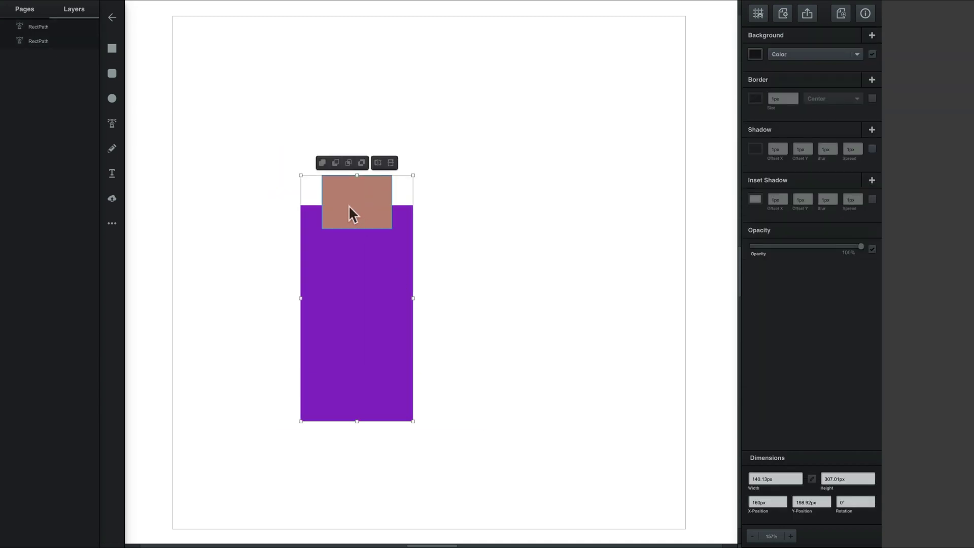
{"action": "left_click", "coordinate": [321, 163]}
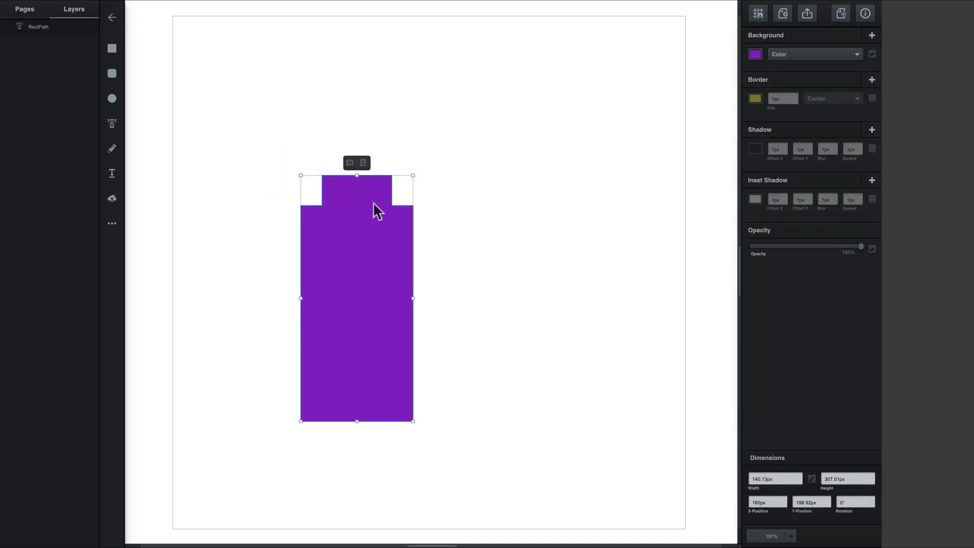
Step: Remove the purple fill and give the battery a 7 px black border
{"action": "left_click", "coordinate": [756, 55]}
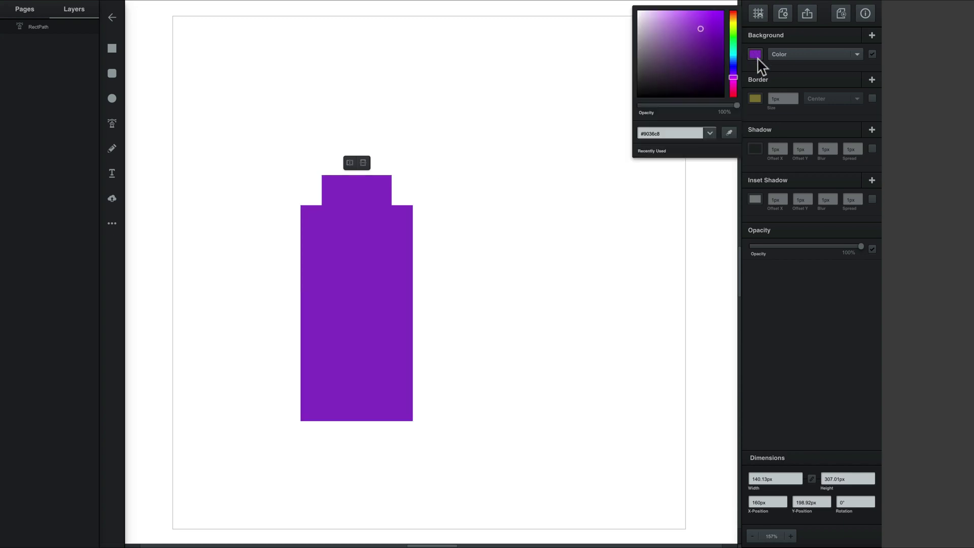
{"action": "left_click", "coordinate": [876, 56]}
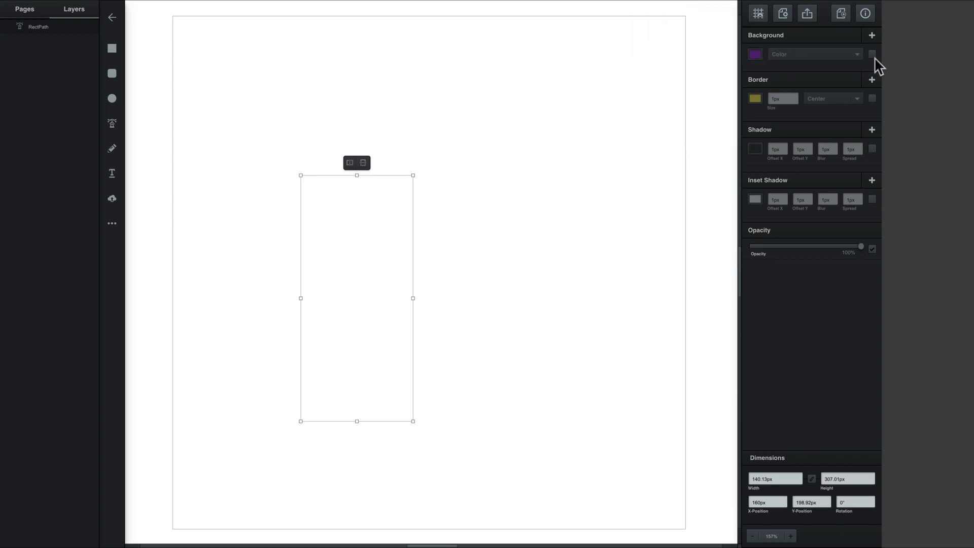
{"action": "left_click", "coordinate": [756, 99]}
{"action": "left_click_drag", "start_coordinate": [712, 105], "coordinate": [630, 131]}
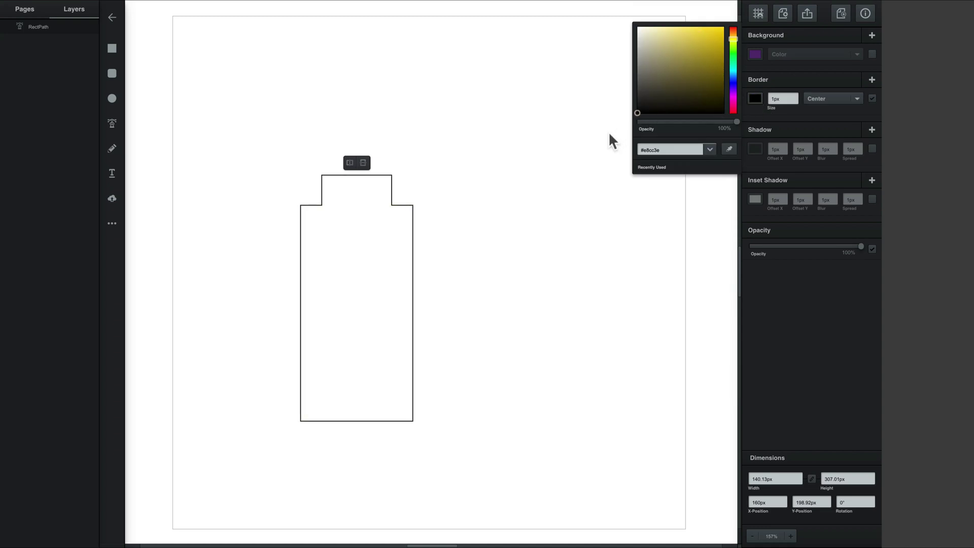
{"action": "left_click", "coordinate": [784, 107]}
{"action": "left_click", "coordinate": [795, 96]}
{"action": "left_click", "coordinate": [795, 95]}
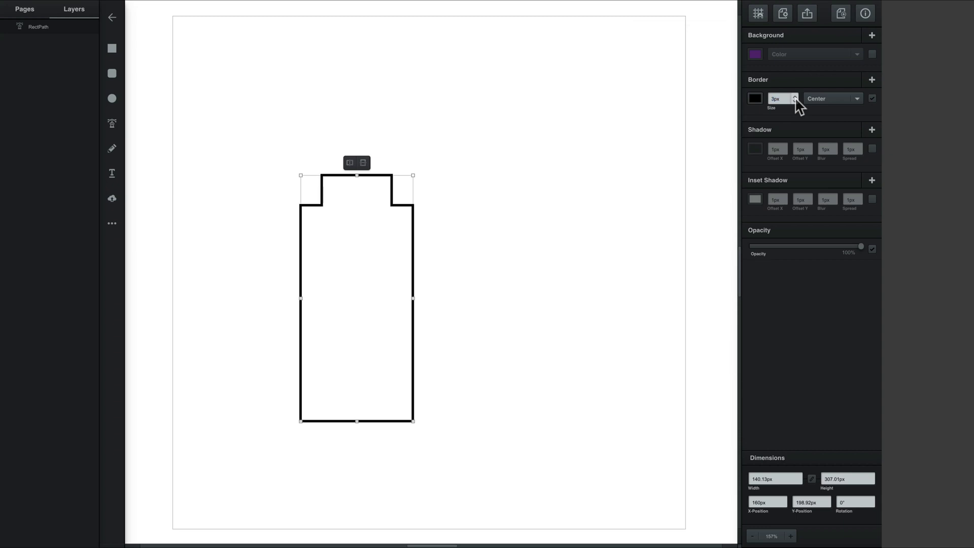
{"action": "left_click", "coordinate": [795, 96]}
{"action": "left_click", "coordinate": [795, 96]}
{"action": "left_click", "coordinate": [794, 96]}
{"action": "left_click", "coordinate": [795, 96]}
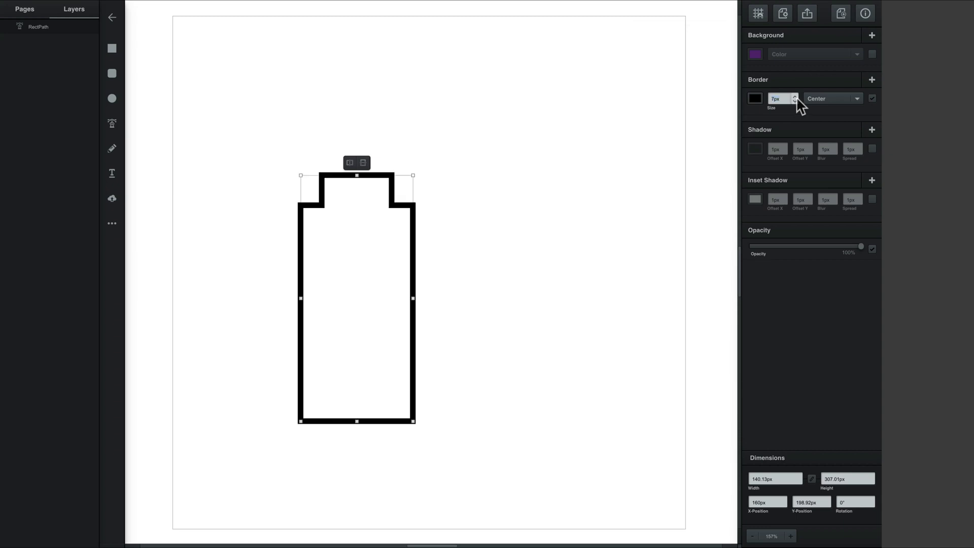
Step: Try rounding a corner, undo it, and move the battery outline left
{"action": "double_click", "coordinate": [360, 228]}
{"action": "mouse_move", "coordinate": [309, 211]}
{"action": "left_mouse_down"}
{"action": "mouse_move", "coordinate": [333, 226]}
{"action": "mouse_move", "coordinate": [306, 211]}
{"action": "mouse_move", "coordinate": [315, 218]}
{"action": "left_mouse_up"}
{"action": "key", "text": "ctrl+z"}
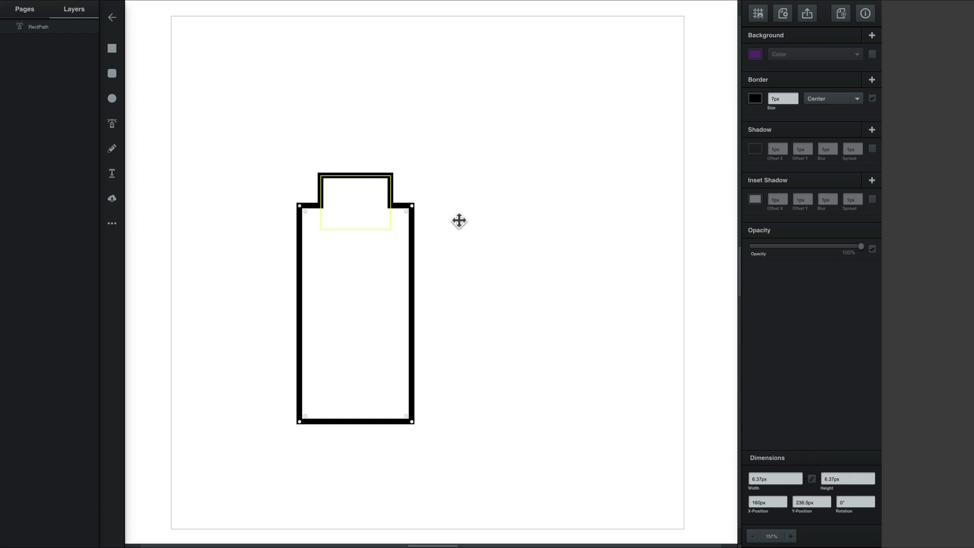
{"action": "key", "text": "Escape"}
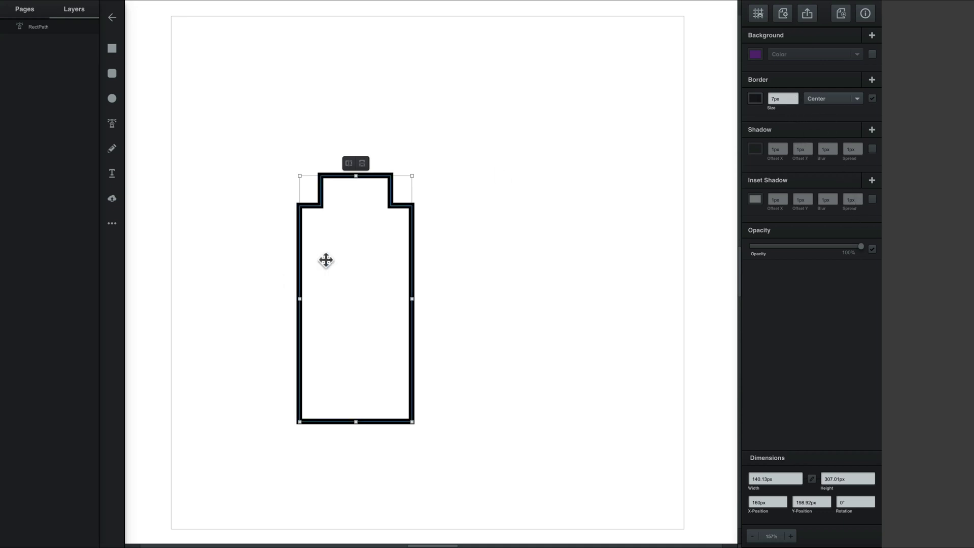
{"action": "left_click_drag", "start_coordinate": [402, 211], "coordinate": [350, 211]}
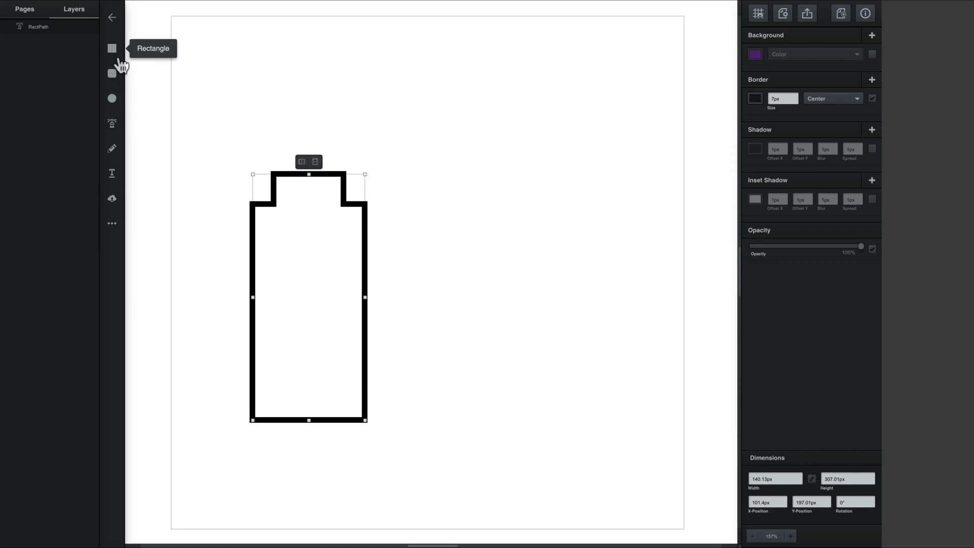
Step: Turn a square into a triangle right of the battery, reshaped to about 80 × 162 px
{"action": "left_click", "coordinate": [120, 60]}
{"action": "left_click", "coordinate": [117, 101]}
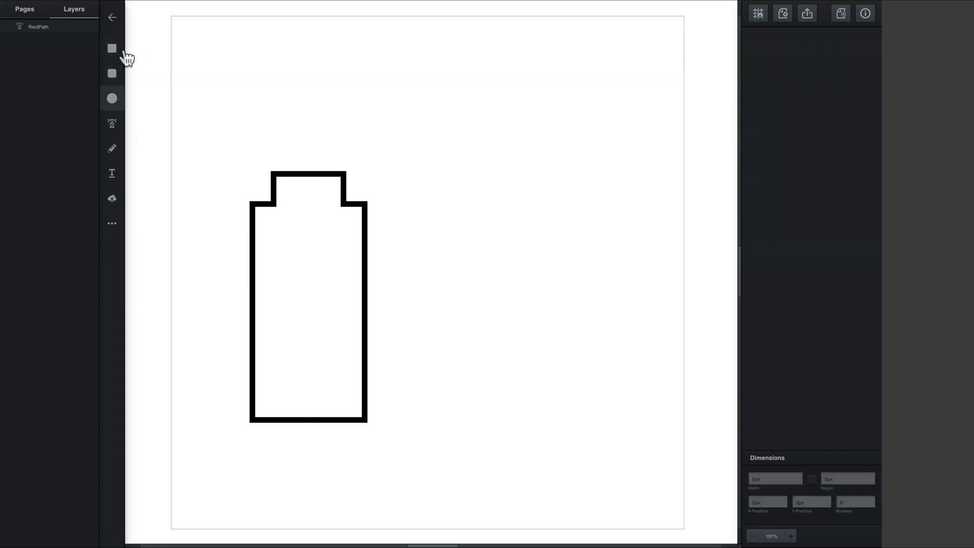
{"action": "left_click", "coordinate": [124, 56]}
{"action": "left_click_drag", "start_coordinate": [435, 109], "coordinate": [542, 219]}
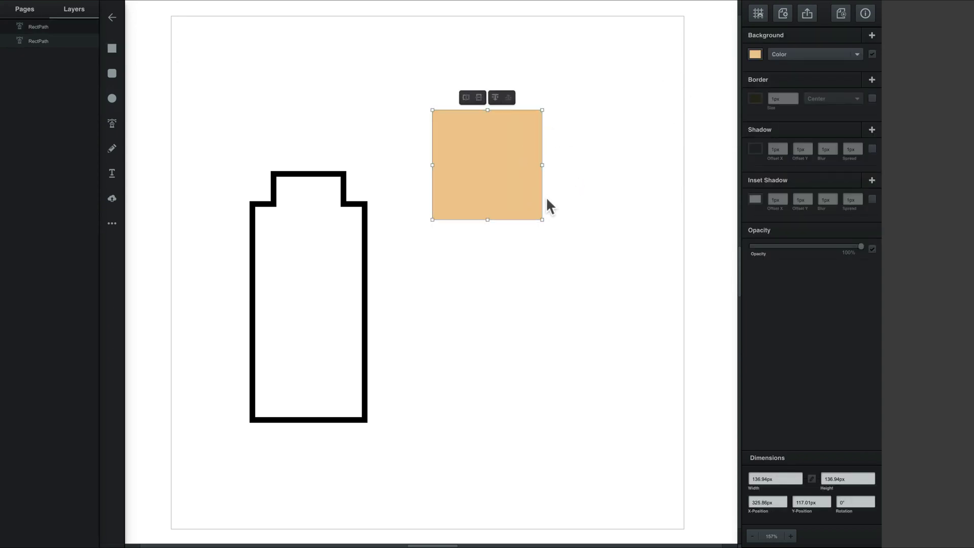
{"action": "double_click", "coordinate": [540, 211]}
{"action": "left_click", "coordinate": [544, 221]}
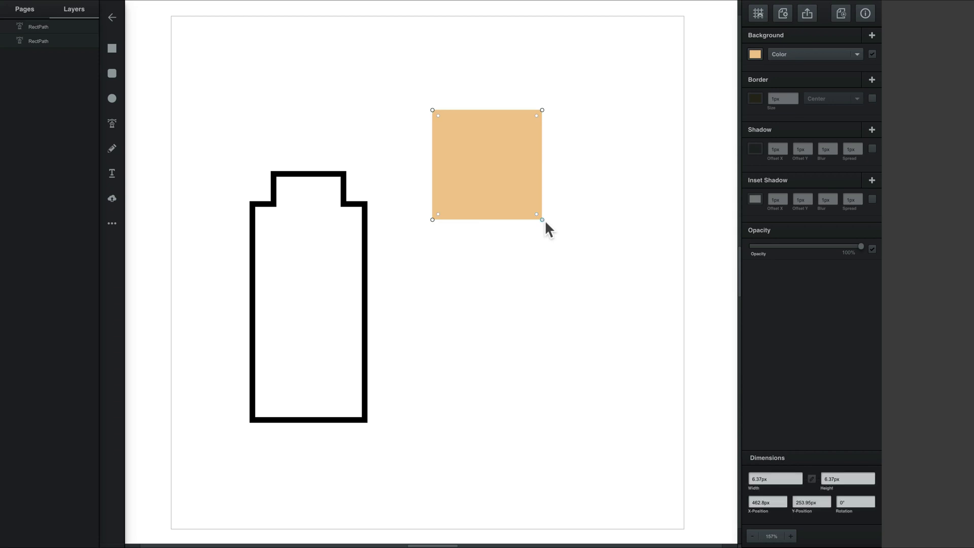
{"action": "key", "text": "Delete"}
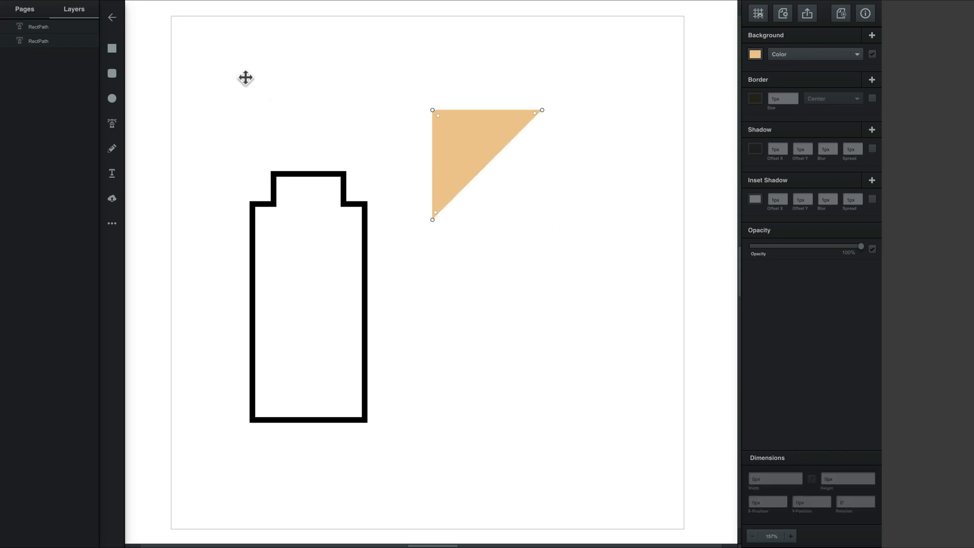
{"action": "left_click", "coordinate": [459, 136]}
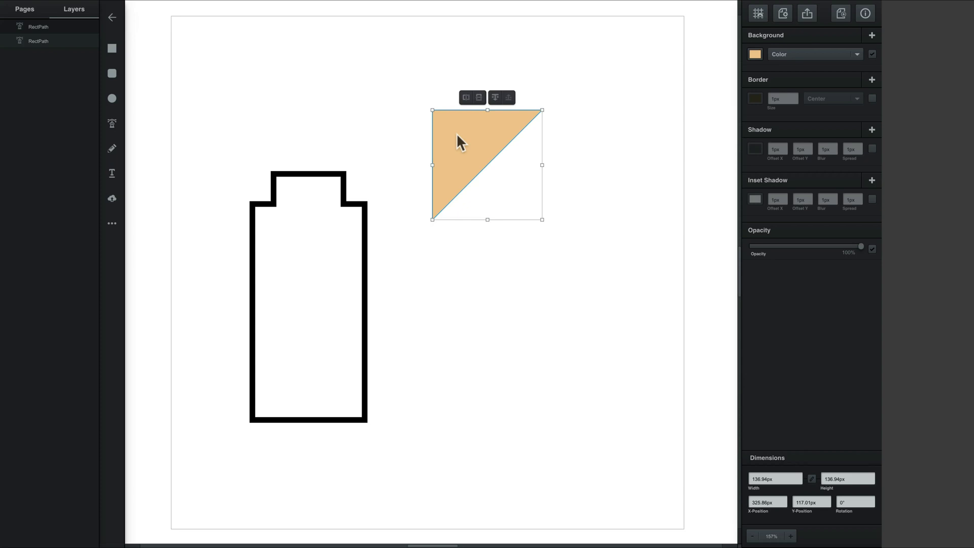
{"action": "left_click_drag", "start_coordinate": [456, 134], "coordinate": [530, 208]}
{"action": "left_click_drag", "start_coordinate": [619, 299], "coordinate": [574, 319]}
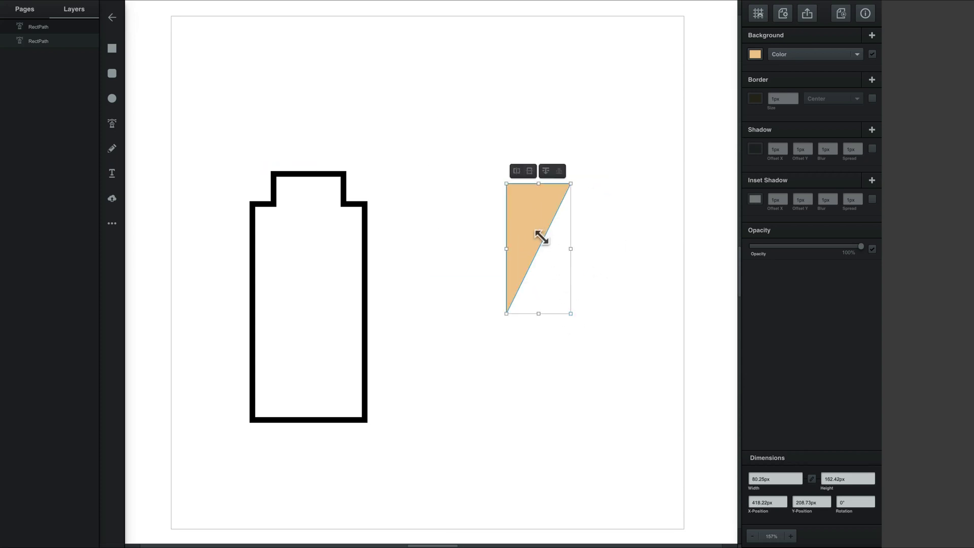
{"action": "left_click_drag", "start_coordinate": [541, 233], "coordinate": [573, 240]}
Step: Fill the triangle with red-orange #e75017
{"action": "left_click", "coordinate": [753, 56]}
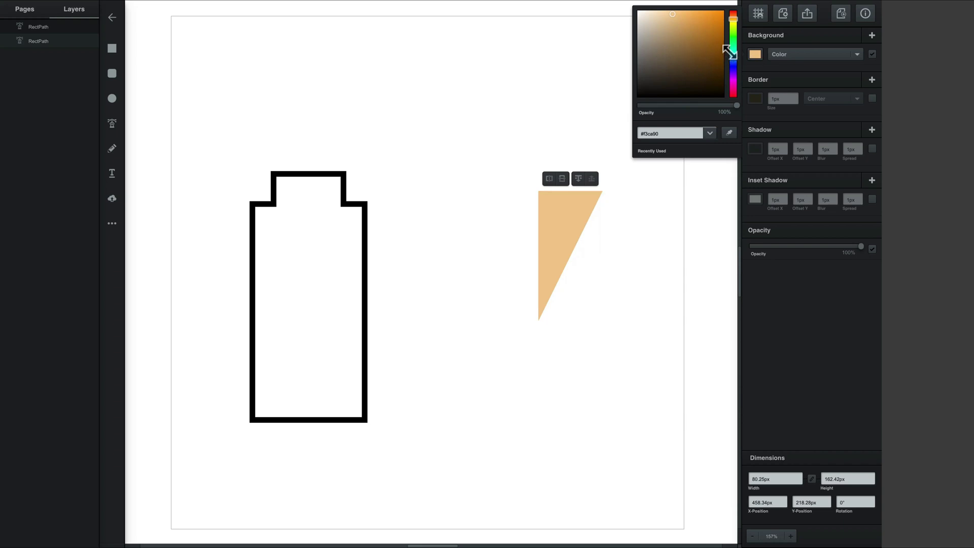
{"action": "mouse_move", "coordinate": [733, 22]}
{"action": "left_mouse_down"}
{"action": "mouse_move", "coordinate": [733, 11]}
{"action": "mouse_move", "coordinate": [709, 25]}
{"action": "mouse_move", "coordinate": [741, 26]}
{"action": "left_mouse_up"}
{"action": "left_click", "coordinate": [737, 14]}
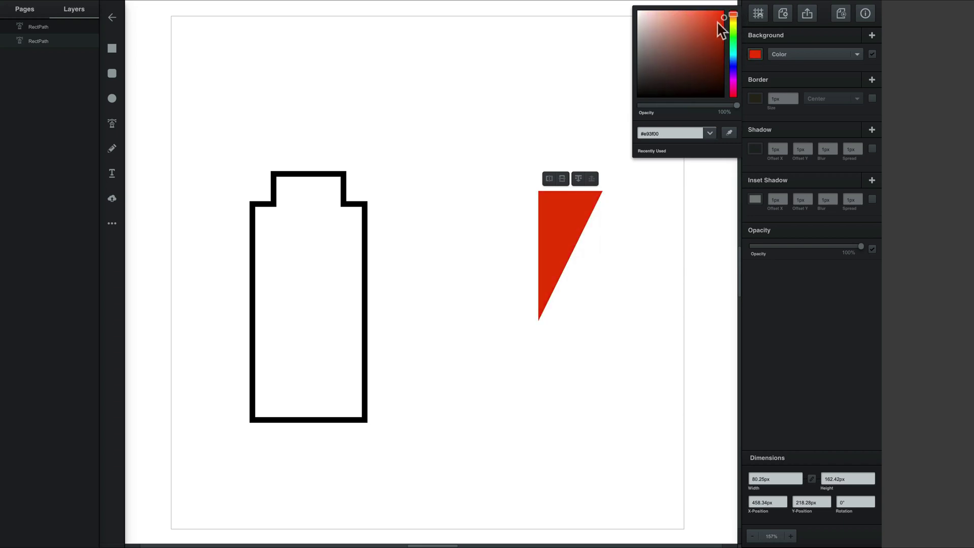
{"action": "left_click", "coordinate": [718, 17]}
{"action": "left_click", "coordinate": [715, 18]}
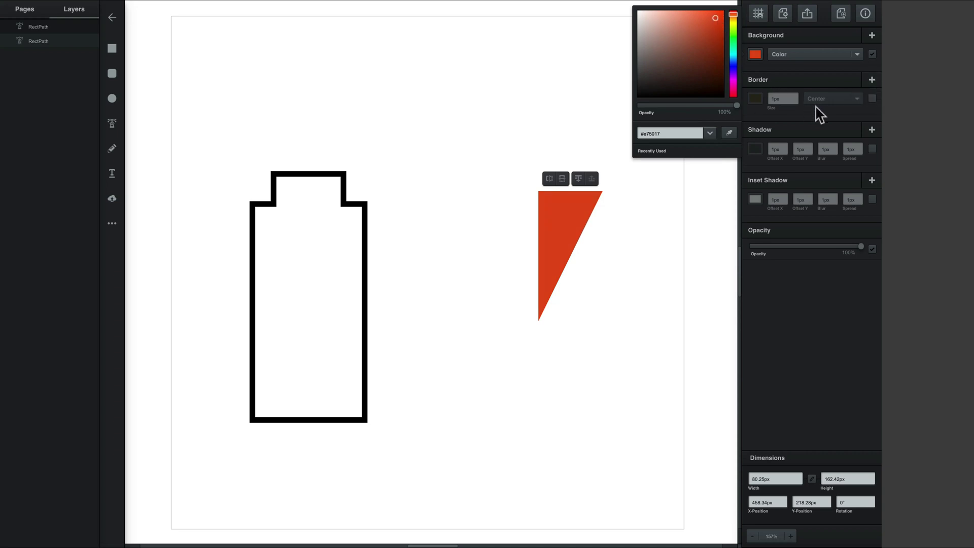
Step: Duplicate the triangle, flip the copy vertically and horizontally, and fit it against the original
{"action": "left_click", "coordinate": [576, 235]}
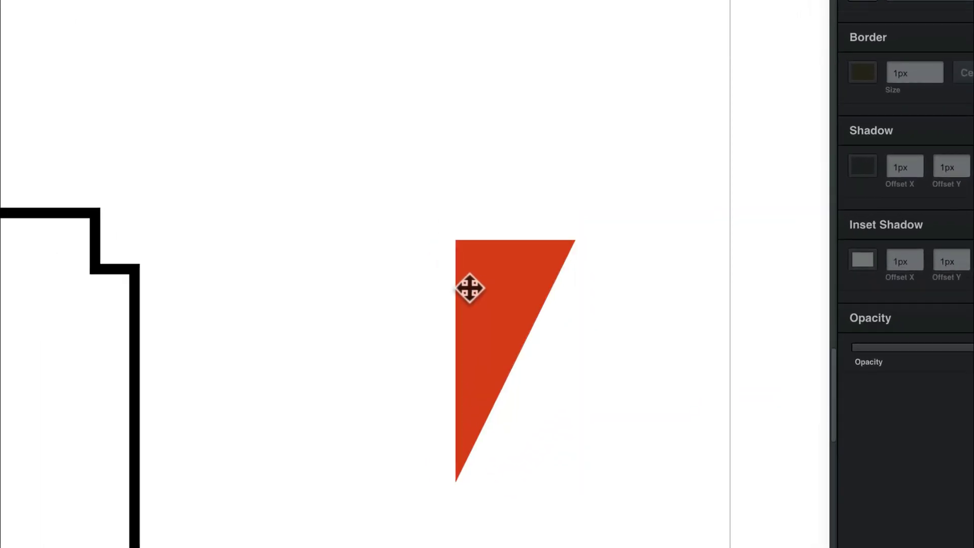
{"action": "left_click_drag", "start_coordinate": [539, 340], "coordinate": [478, 314]}
{"action": "right_click", "coordinate": [479, 314]}
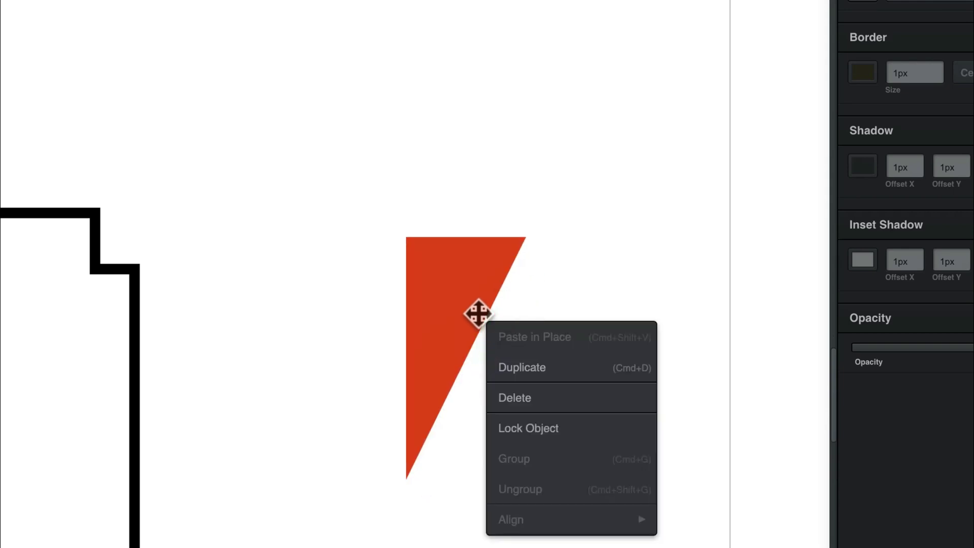
{"action": "left_click", "coordinate": [526, 379]}
{"action": "left_click_drag", "start_coordinate": [497, 361], "coordinate": [378, 256]}
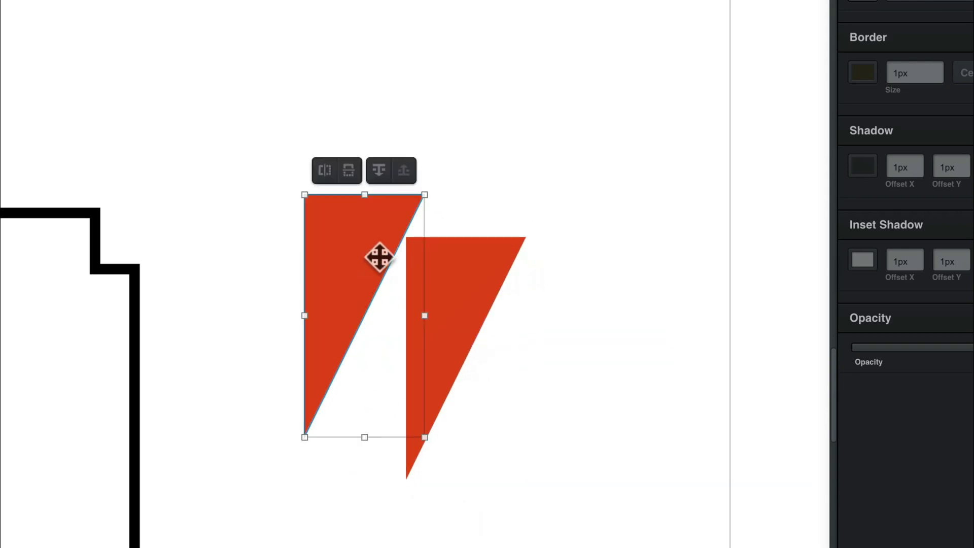
{"action": "left_click", "coordinate": [350, 175]}
{"action": "left_click", "coordinate": [328, 172]}
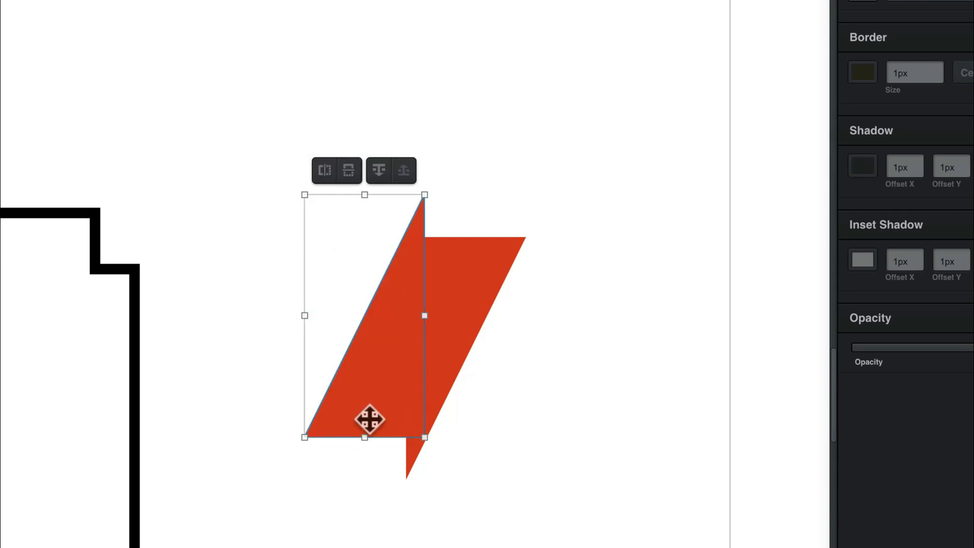
{"action": "left_click_drag", "start_coordinate": [367, 420], "coordinate": [385, 318]}
Step: Unite both triangles into a bolt and scale it to 91.1 × 166.43 px, centred in the battery
{"action": "left_click", "coordinate": [500, 298], "text": "shift"}
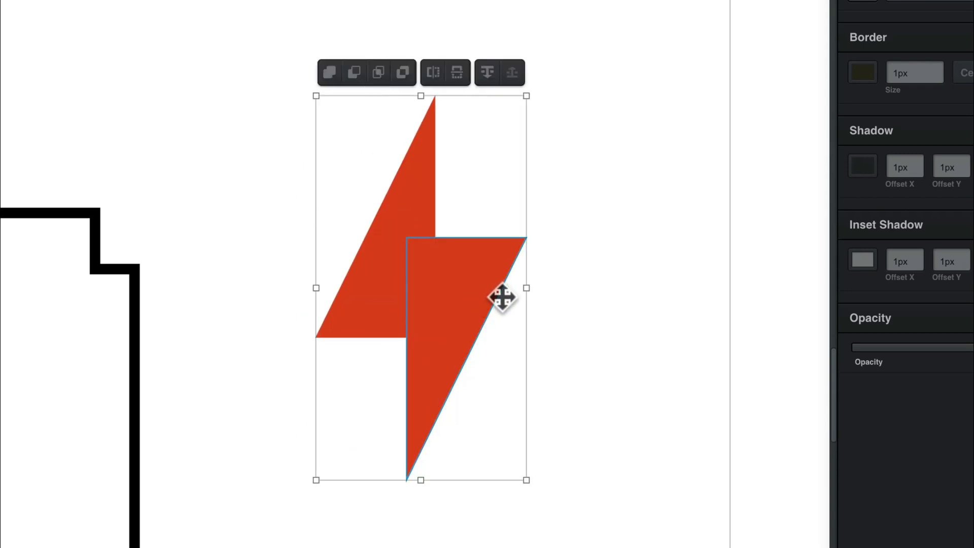
{"action": "left_click", "coordinate": [339, 67]}
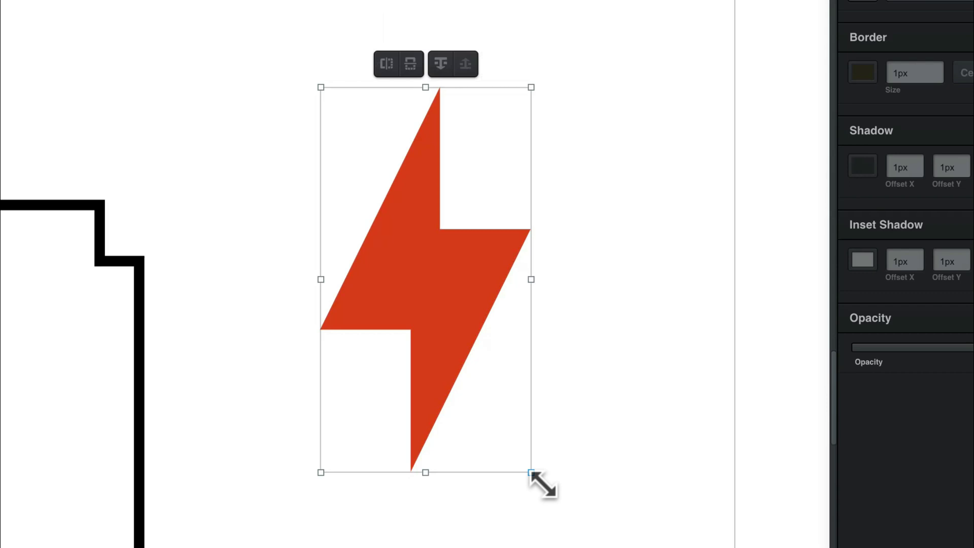
{"action": "left_click_drag", "start_coordinate": [532, 474], "coordinate": [483, 413]}
{"action": "left_click_drag", "start_coordinate": [455, 231], "coordinate": [80, 473]}
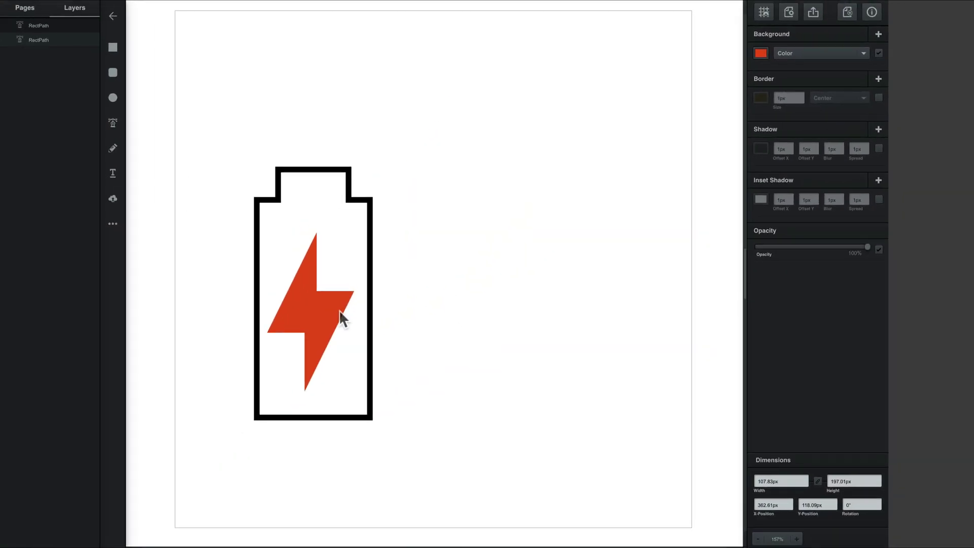
{"action": "left_click_drag", "start_coordinate": [363, 394], "coordinate": [340, 365]}
{"action": "left_click_drag", "start_coordinate": [315, 301], "coordinate": [322, 311]}
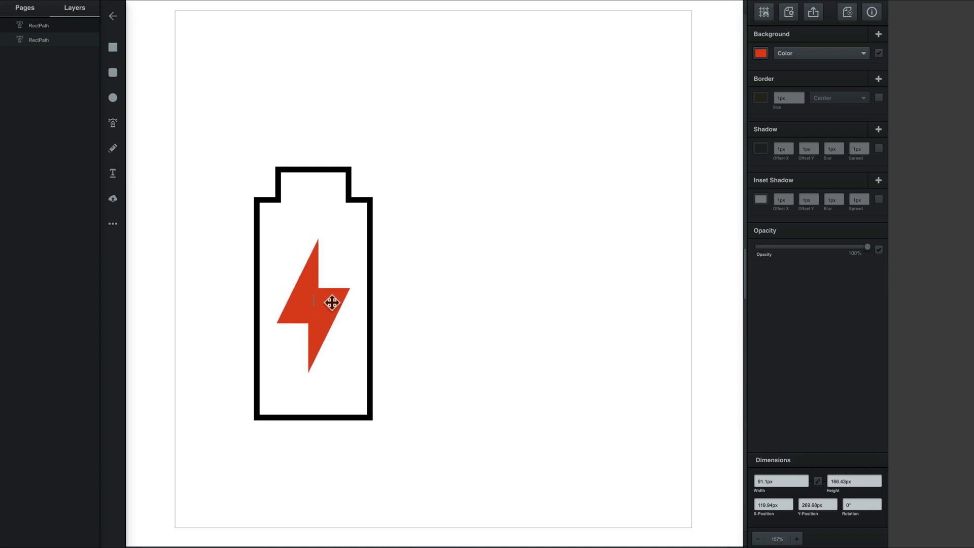
Step: Duplicate the battery, move the copy right, and delete the copy's lightning bolt
{"action": "left_click", "coordinate": [366, 201]}
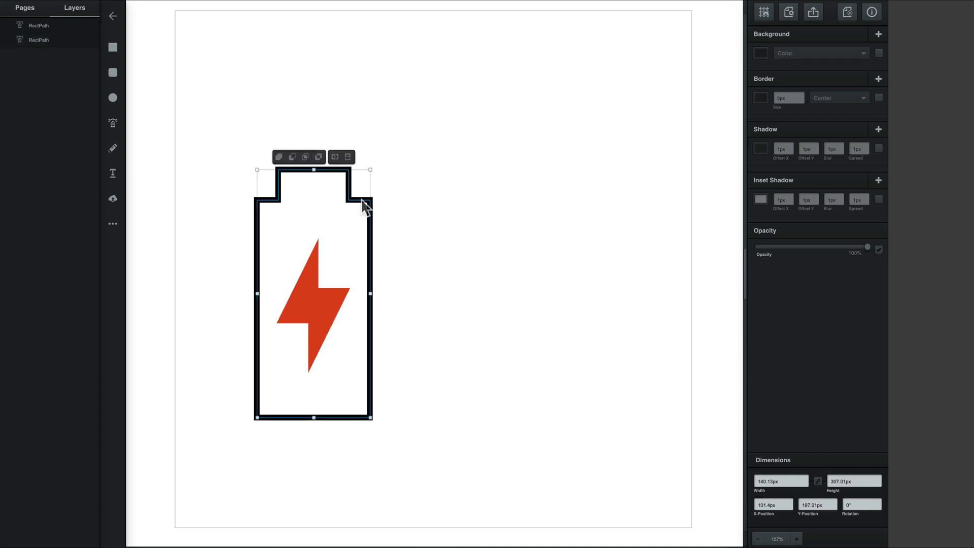
{"action": "right_click", "coordinate": [358, 202]}
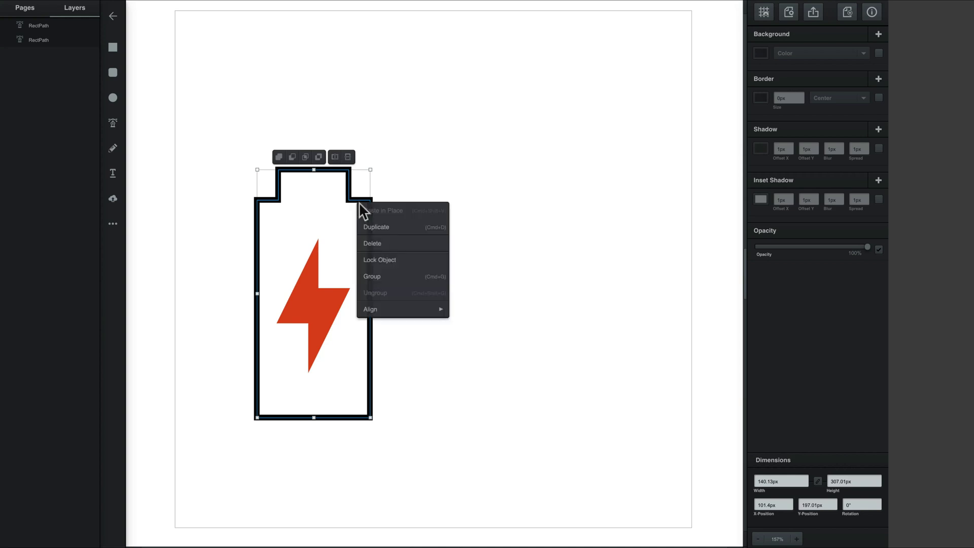
{"action": "left_click", "coordinate": [412, 231]}
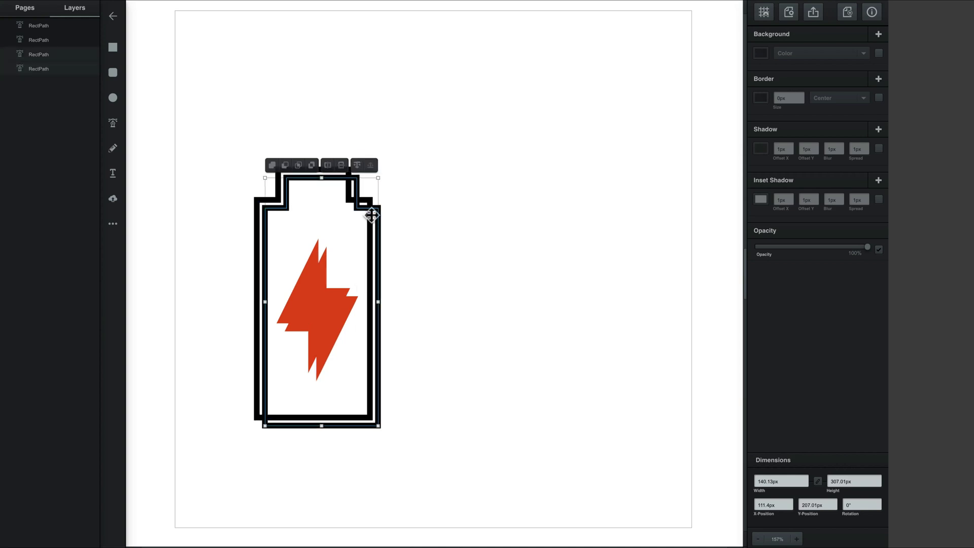
{"action": "left_click_drag", "start_coordinate": [373, 212], "coordinate": [544, 208]}
{"action": "left_click", "coordinate": [611, 226]}
{"action": "left_click", "coordinate": [518, 313]}
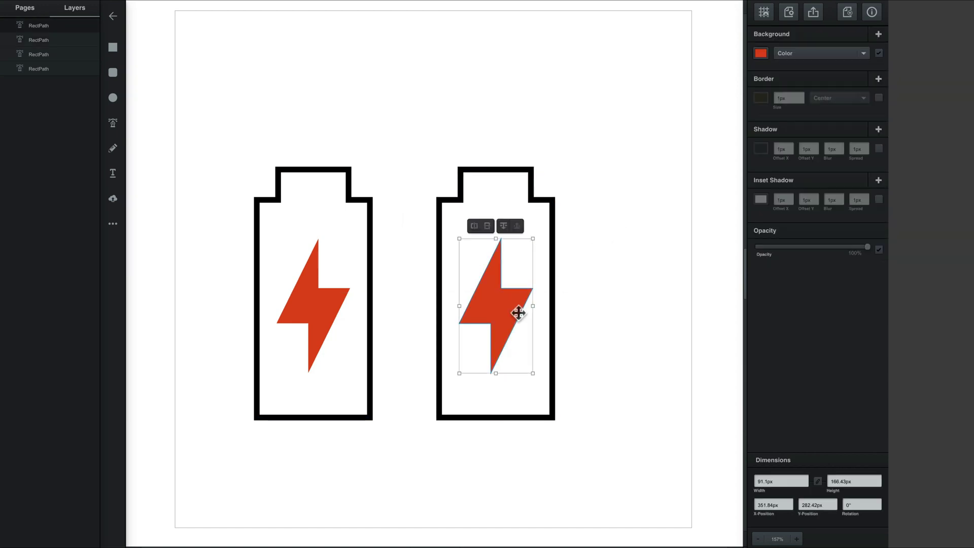
{"action": "key", "text": "Delete"}
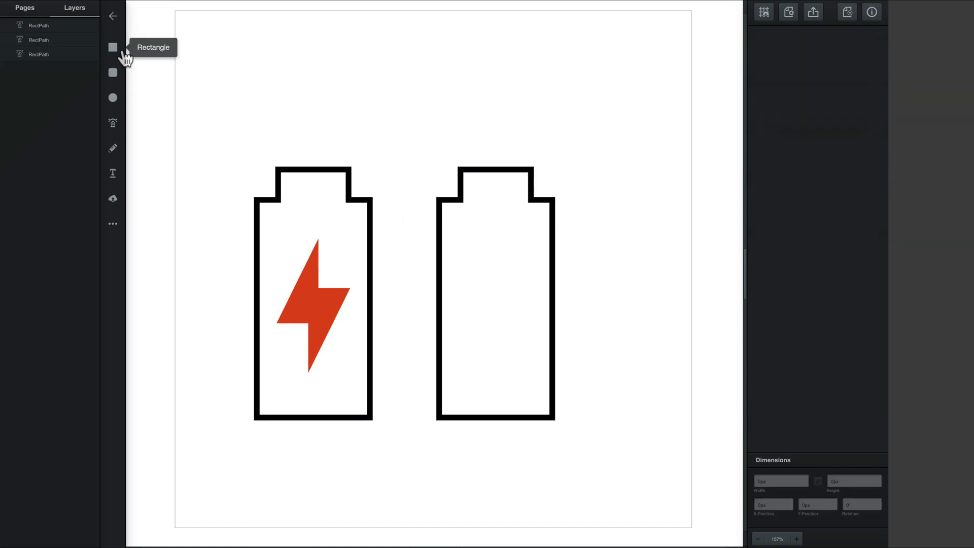
Step: Draw a 103.82 × 45.22 px rounded bar at the right battery's bottom, coloured green #4fda3f
{"action": "left_click", "coordinate": [113, 72]}
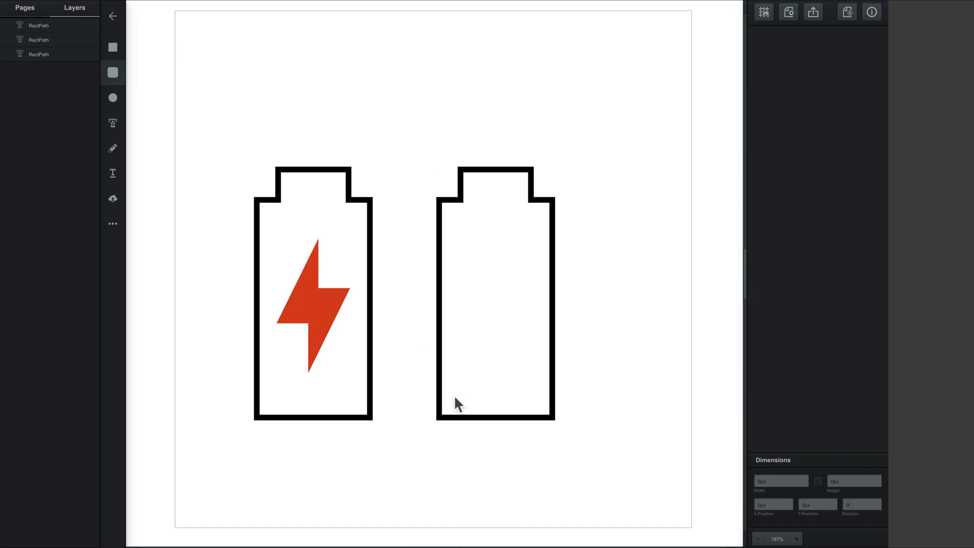
{"action": "left_click_drag", "start_coordinate": [454, 395], "coordinate": [536, 347]}
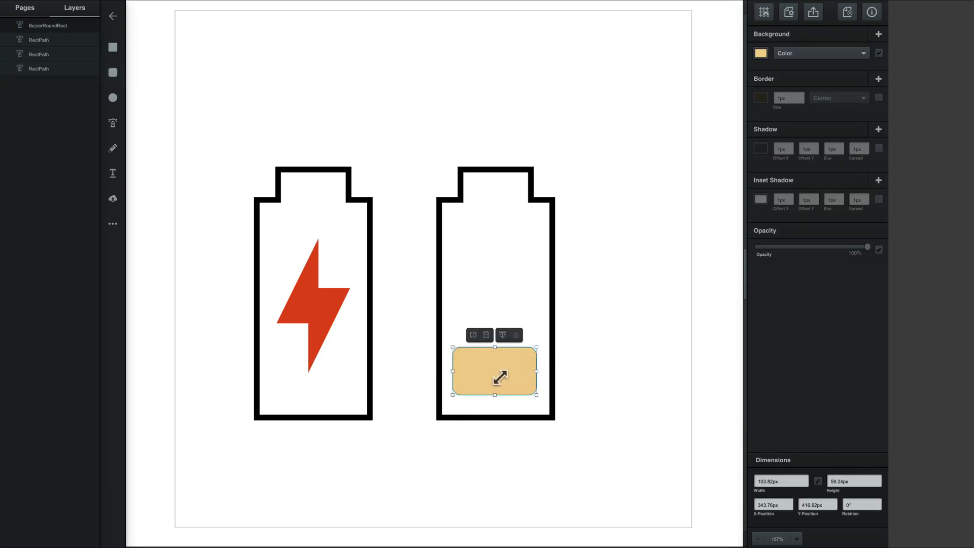
{"action": "mouse_move", "coordinate": [500, 376]}
{"action": "left_mouse_down"}
{"action": "mouse_move", "coordinate": [501, 384]}
{"action": "mouse_move", "coordinate": [500, 375]}
{"action": "left_mouse_up"}
{"action": "left_click", "coordinate": [763, 55]}
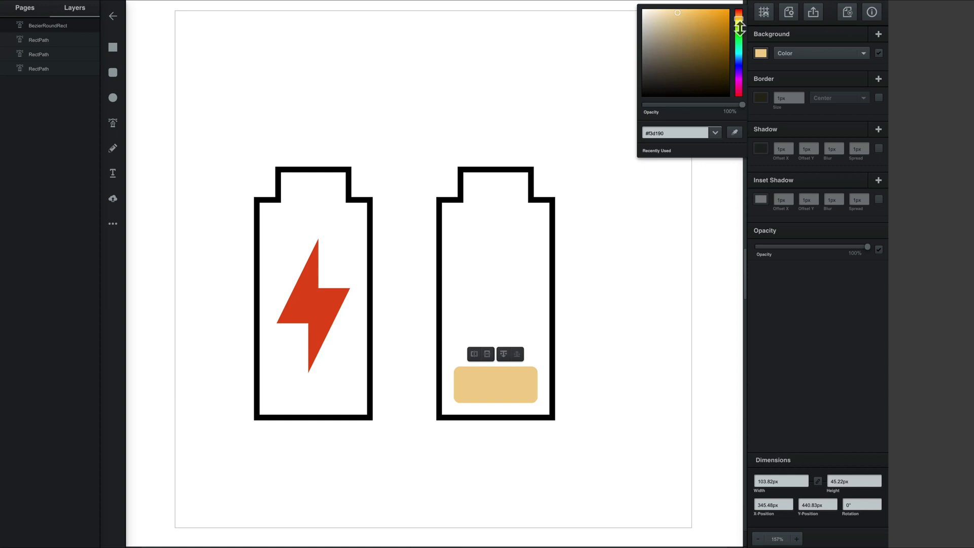
{"action": "left_click_drag", "start_coordinate": [747, 43], "coordinate": [716, 27]}
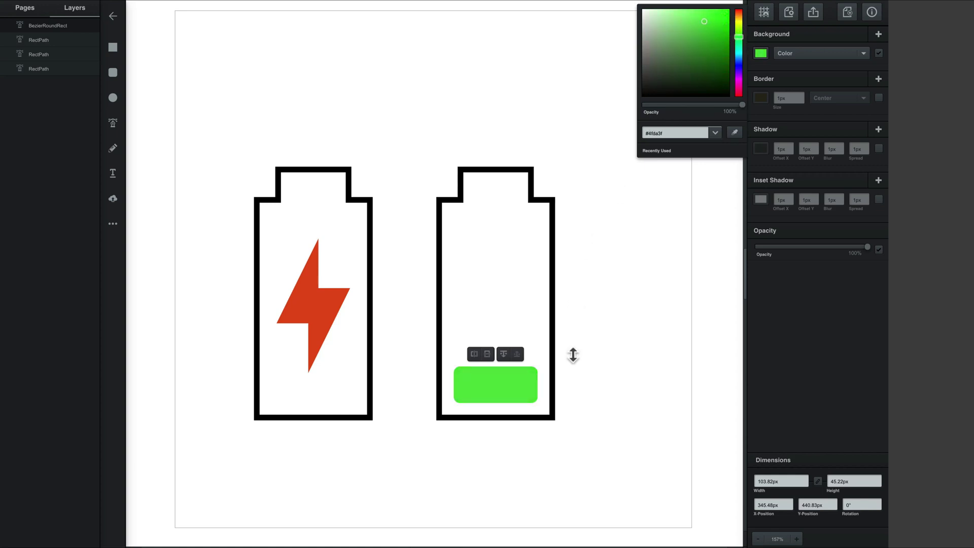
{"action": "left_click", "coordinate": [513, 394]}
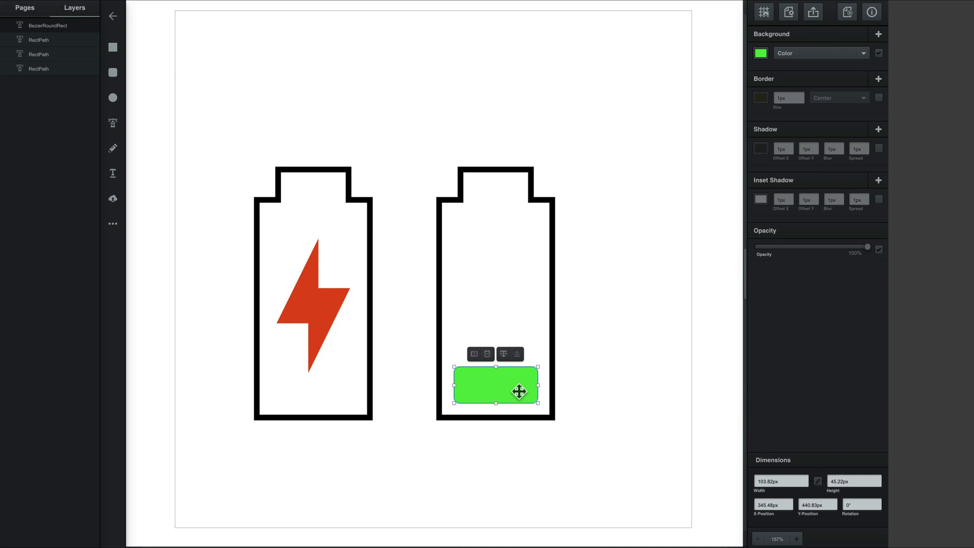
Step: Duplicate the green bar into four stacked bars and stretch them to fill the battery's height
{"action": "key", "text": "ctrl+d"}
{"action": "left_click_drag", "start_coordinate": [521, 400], "coordinate": [510, 342]}
{"action": "left_click", "coordinate": [506, 387], "text": "shift"}
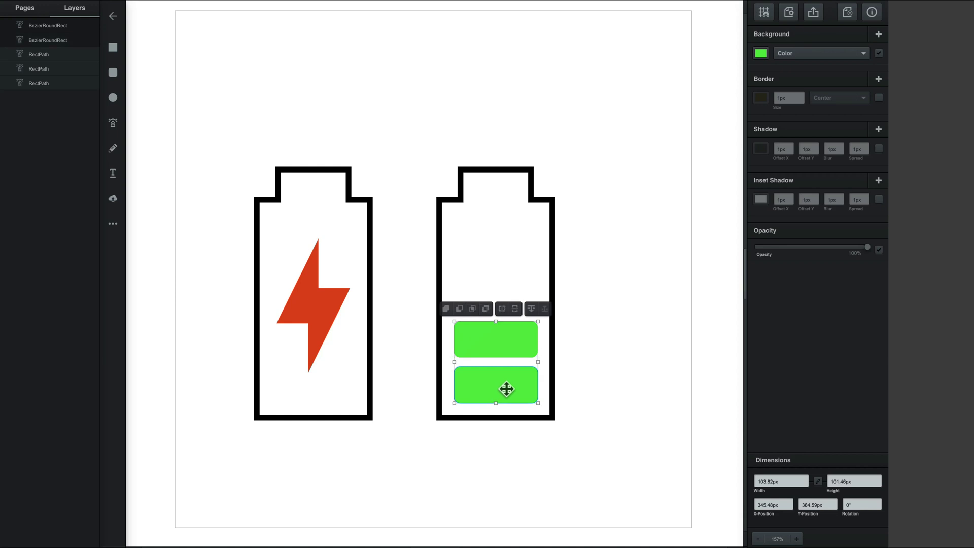
{"action": "key", "text": "ctrl+d"}
{"action": "left_click_drag", "start_coordinate": [510, 392], "coordinate": [501, 297]}
{"action": "left_click_drag", "start_coordinate": [602, 216], "coordinate": [409, 405]}
{"action": "left_click", "coordinate": [539, 201]}
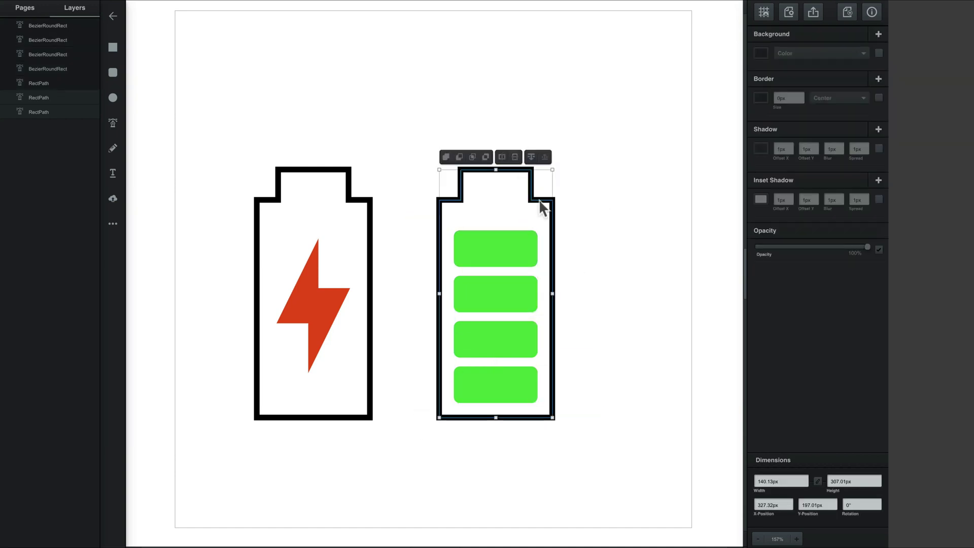
{"action": "left_click", "coordinate": [506, 233]}
{"action": "mouse_move", "coordinate": [502, 235]}
{"action": "left_mouse_down"}
{"action": "mouse_move", "coordinate": [502, 217]}
{"action": "mouse_move", "coordinate": [507, 234]}
{"action": "left_mouse_up"}
{"action": "left_click", "coordinate": [622, 239]}
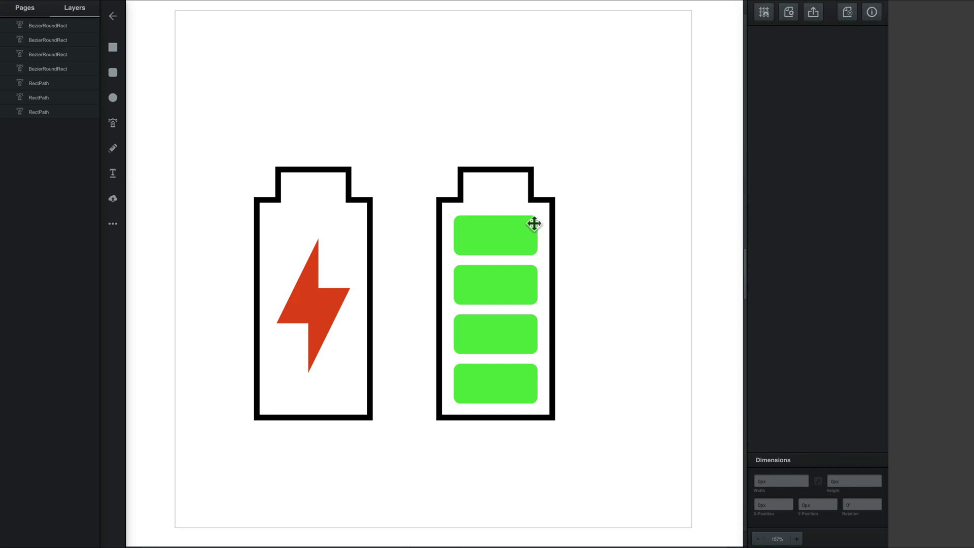
Step: Toggle the top two bars' visibility, then rename the top bar's layer to 'name'
{"action": "left_click", "coordinate": [92, 26]}
{"action": "left_click", "coordinate": [92, 26]}
{"action": "left_click", "coordinate": [92, 40]}
{"action": "left_click", "coordinate": [92, 40]}
{"action": "double_click", "coordinate": [52, 26]}
{"action": "type", "text": "name"}
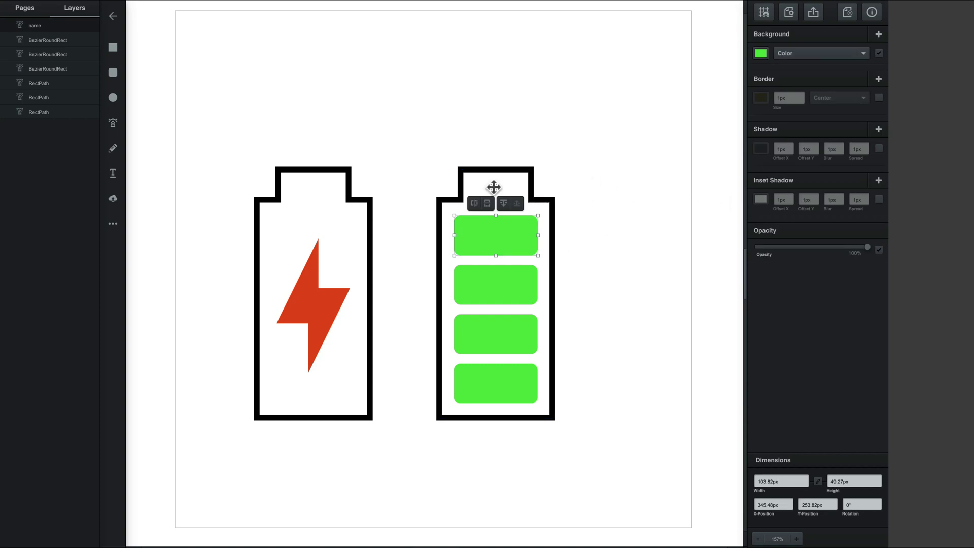
Step: Move both batteries together to the left
{"action": "left_click_drag", "start_coordinate": [239, 141], "coordinate": [633, 473]}
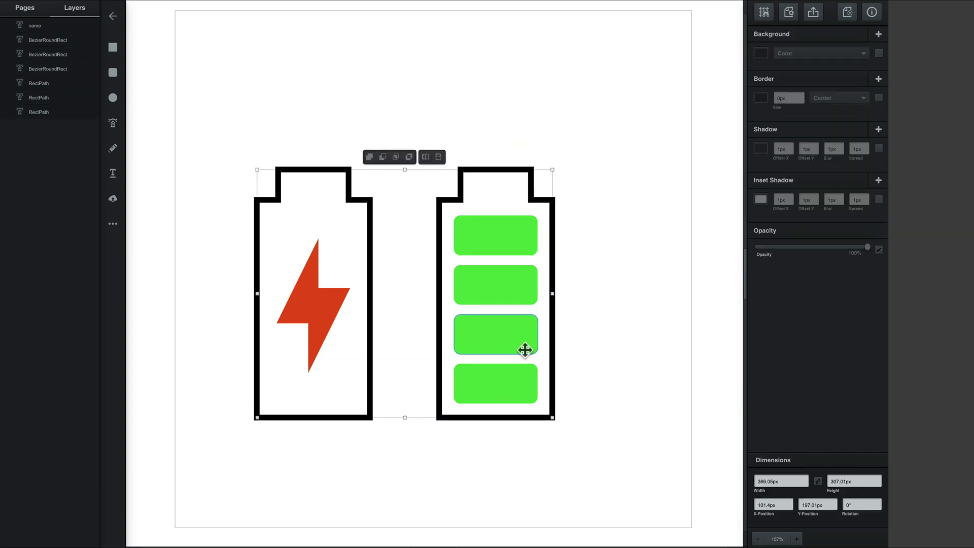
{"action": "left_click_drag", "start_coordinate": [526, 348], "coordinate": [481, 342]}
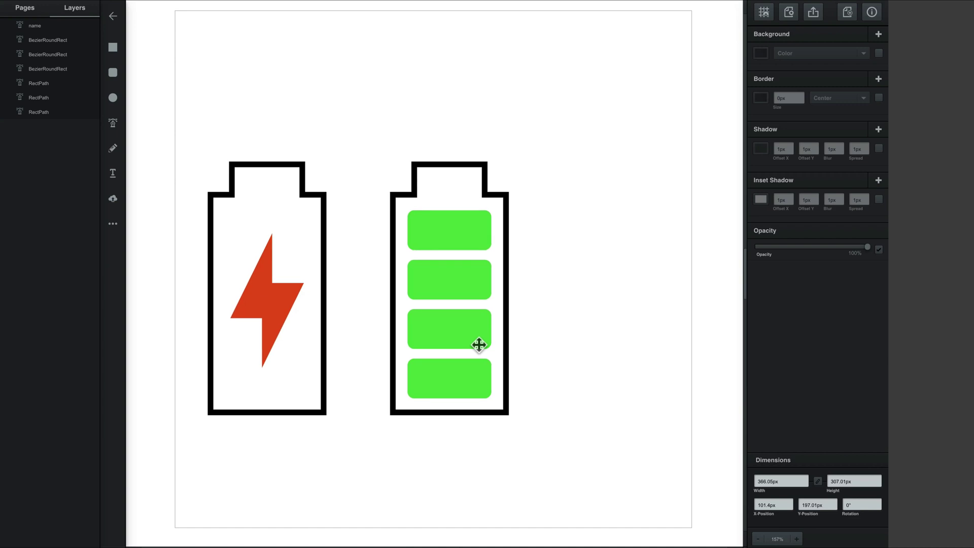
{"action": "left_click", "coordinate": [557, 257]}
Step: Duplicate the four-bar battery and place the copy to its right
{"action": "left_click_drag", "start_coordinate": [577, 215], "coordinate": [367, 452]}
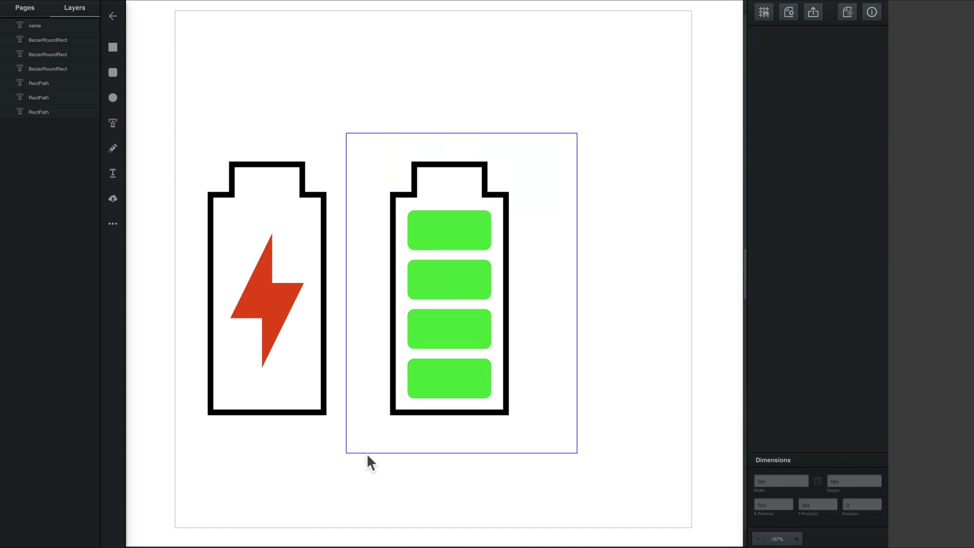
{"action": "right_click", "coordinate": [444, 381]}
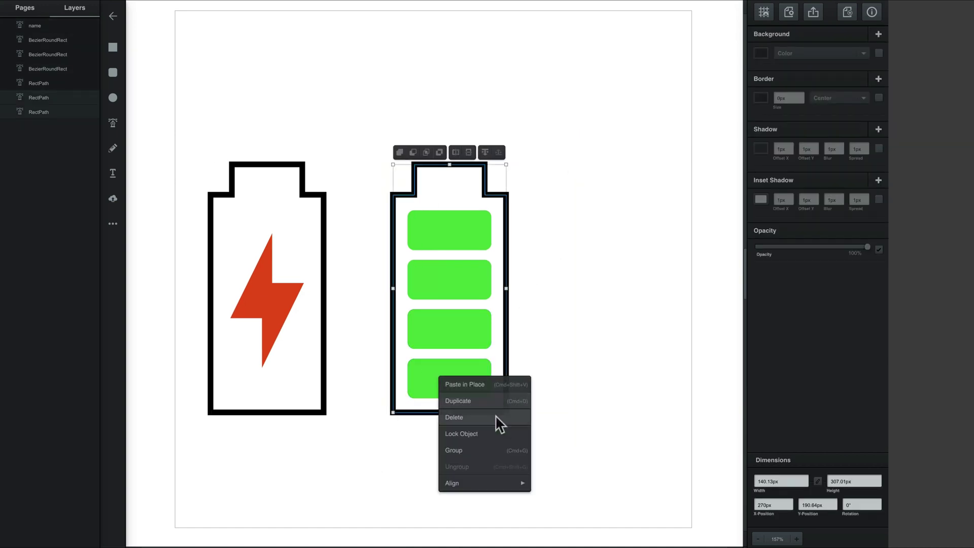
{"action": "left_click", "coordinate": [507, 406]}
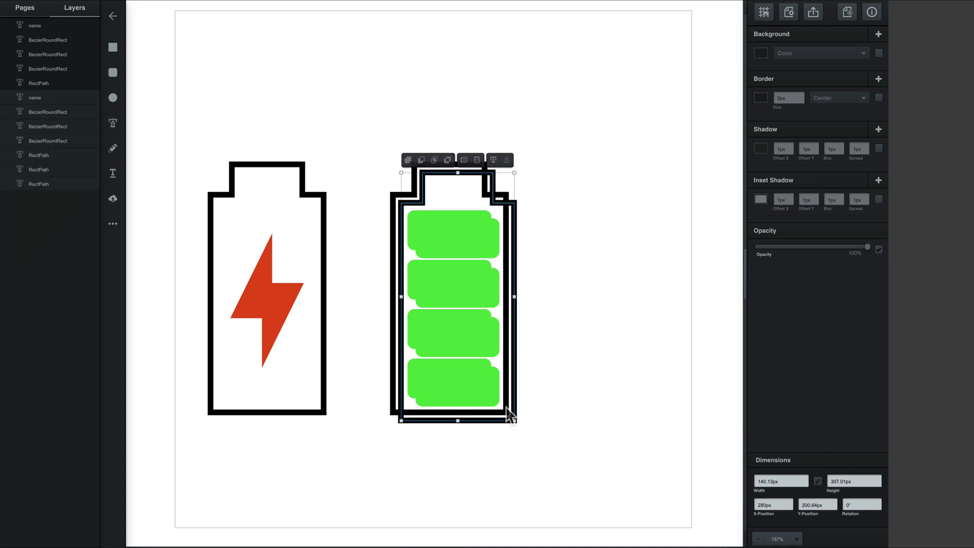
{"action": "left_click_drag", "start_coordinate": [461, 394], "coordinate": [618, 387]}
Step: Delete the middle battery's top bar and group its remaining three green bars
{"action": "left_click", "coordinate": [470, 241]}
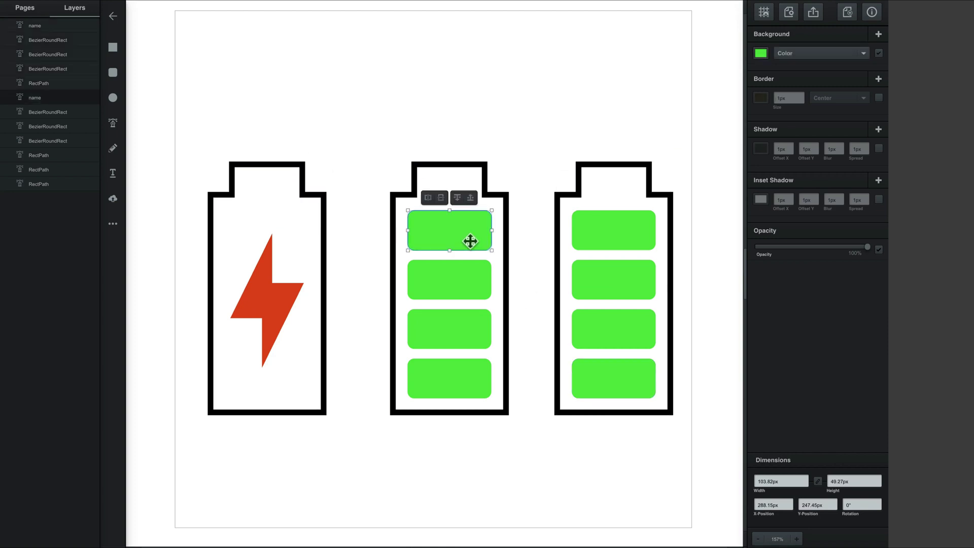
{"action": "key", "text": "Delete"}
{"action": "left_click", "coordinate": [469, 279]}
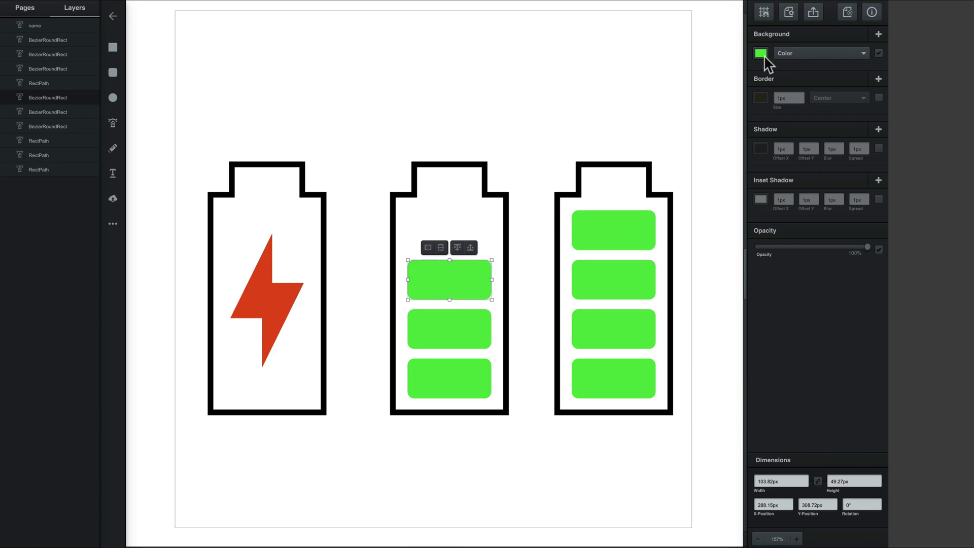
{"action": "left_click", "coordinate": [477, 337], "text": "shift"}
{"action": "left_click", "coordinate": [476, 374], "text": "shift"}
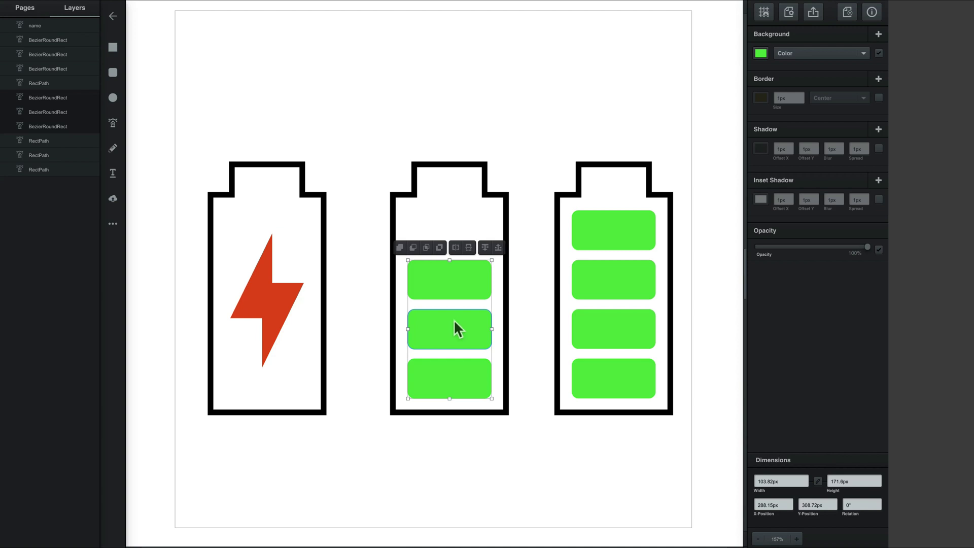
{"action": "key", "text": "ctrl+g"}
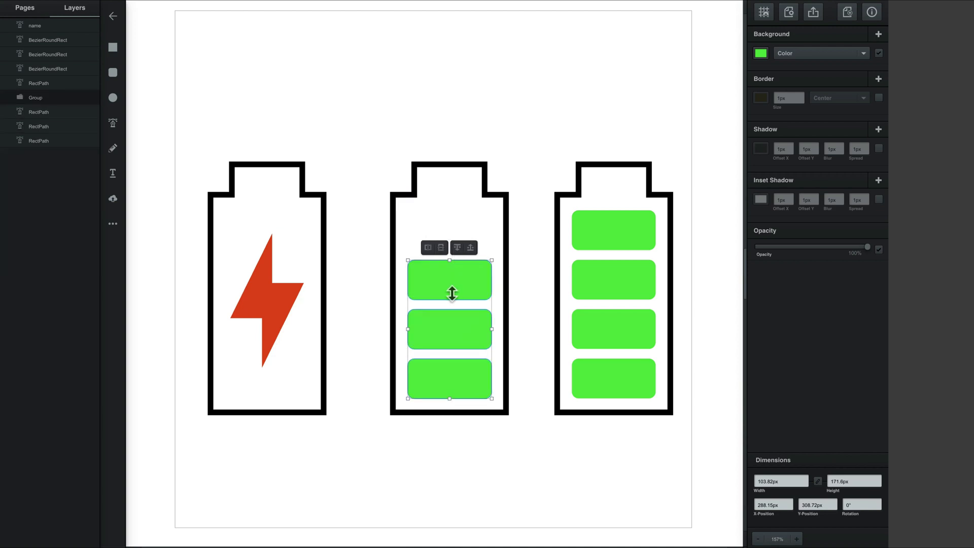
Step: Switch the middle battery's bars to a linear gradient with a bright yellow first stop
{"action": "left_click", "coordinate": [790, 54]}
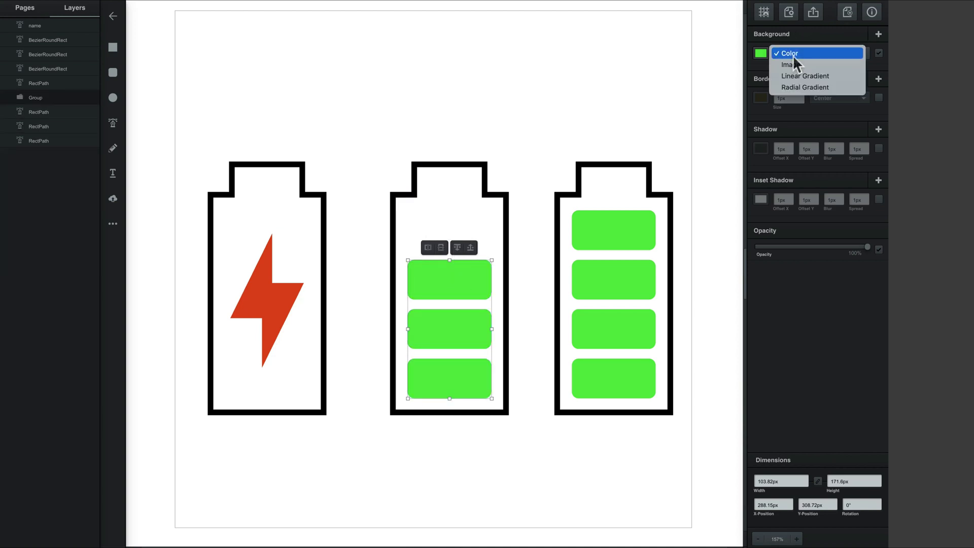
{"action": "left_click", "coordinate": [836, 77]}
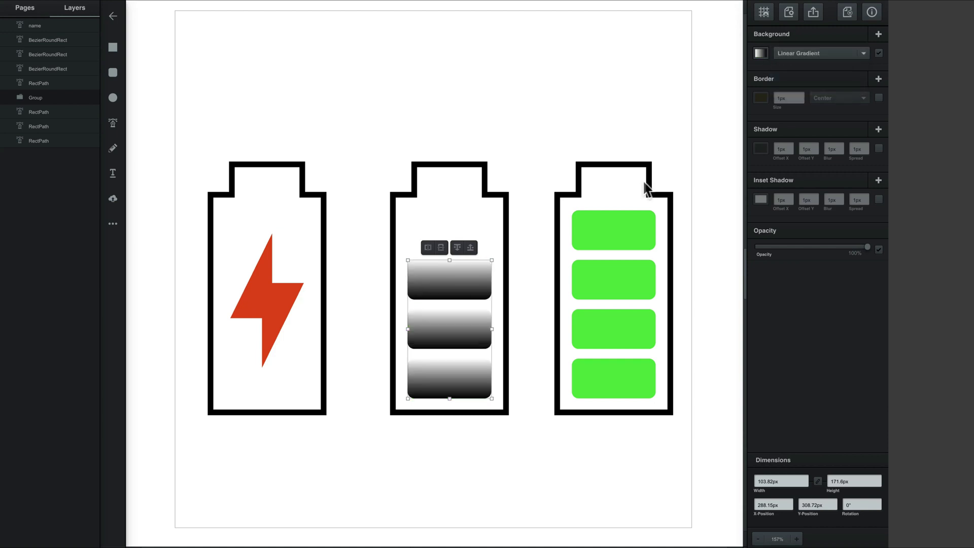
{"action": "mouse_move", "coordinate": [455, 291]}
{"action": "left_mouse_down"}
{"action": "mouse_move", "coordinate": [472, 296]}
{"action": "mouse_move", "coordinate": [473, 311]}
{"action": "mouse_move", "coordinate": [473, 293]}
{"action": "left_mouse_up"}
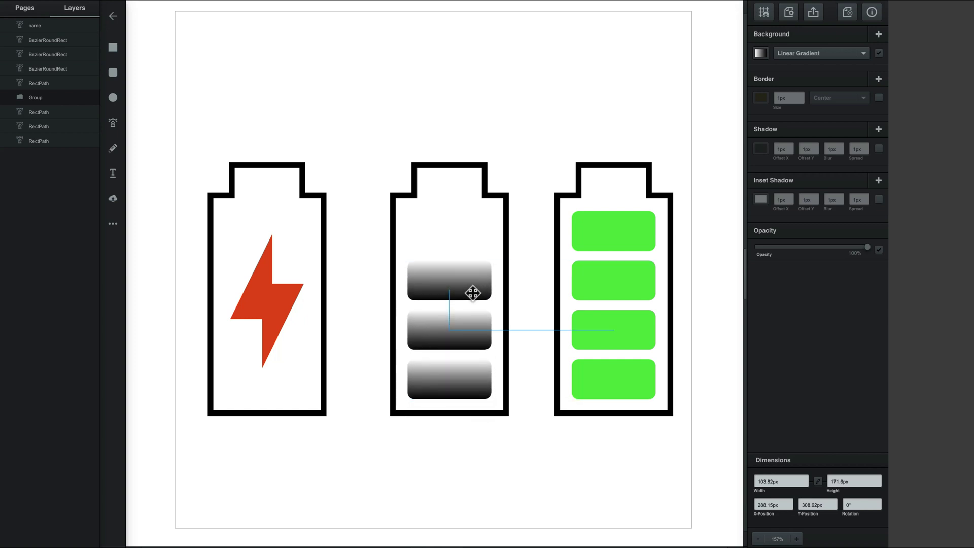
{"action": "left_click", "coordinate": [760, 55]}
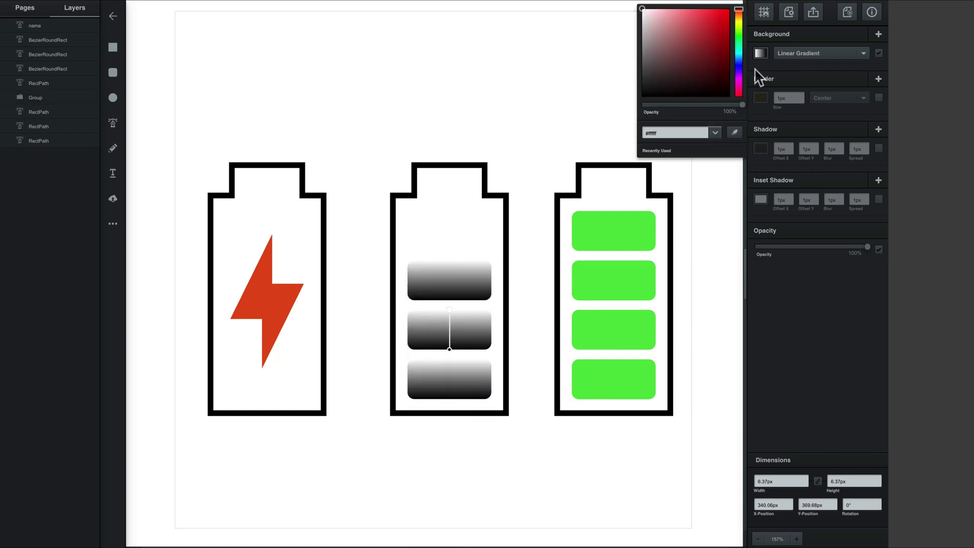
{"action": "left_click", "coordinate": [740, 43]}
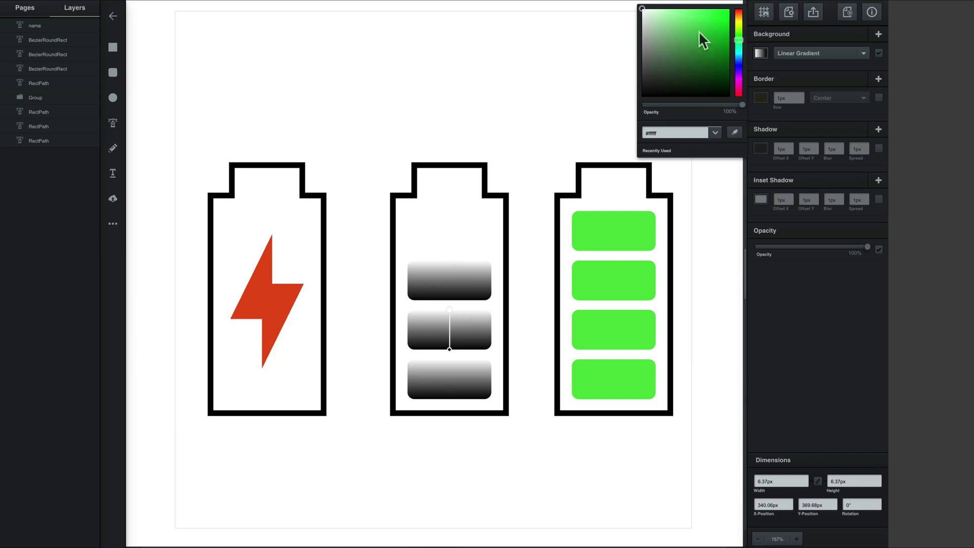
{"action": "left_click", "coordinate": [739, 24]}
{"action": "left_click", "coordinate": [717, 23]}
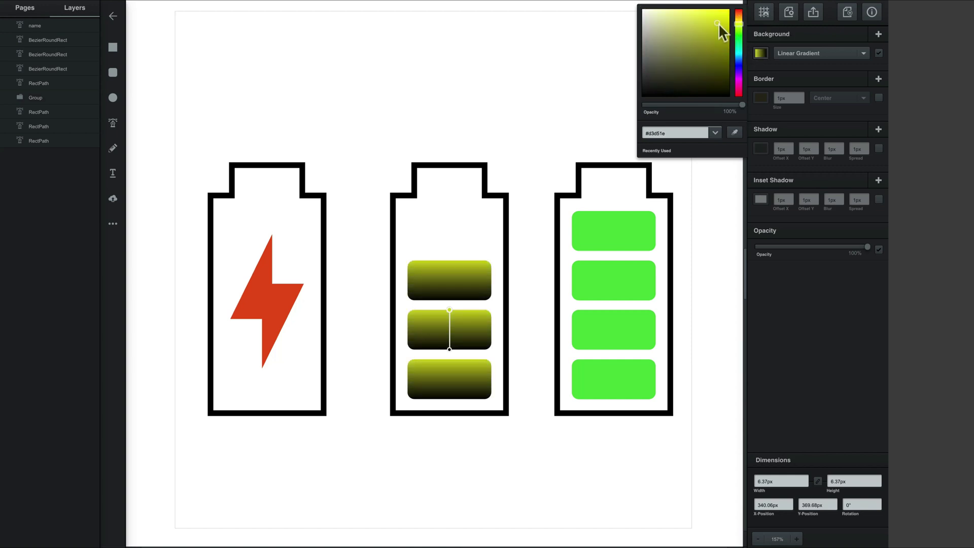
{"action": "left_click_drag", "start_coordinate": [704, 18], "coordinate": [718, 13]}
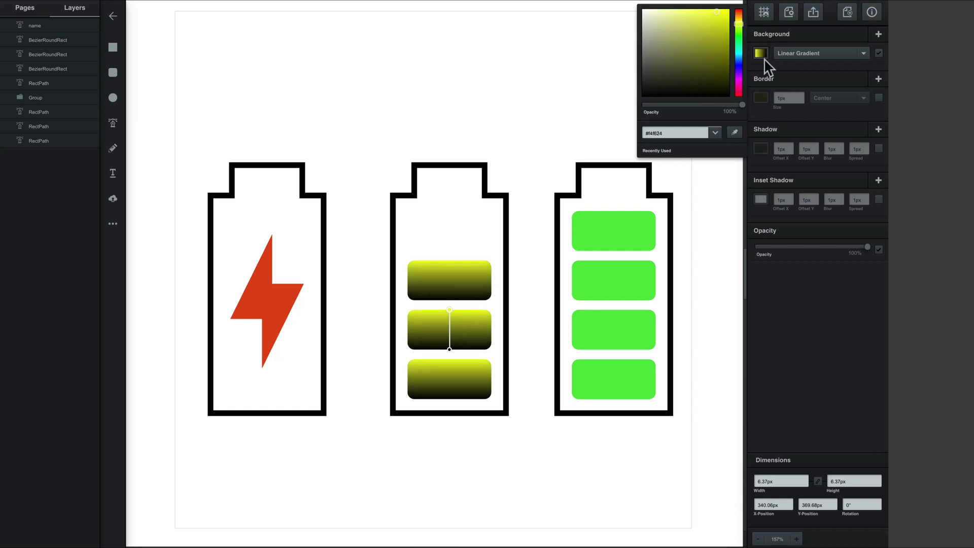
{"action": "key", "text": "Escape"}
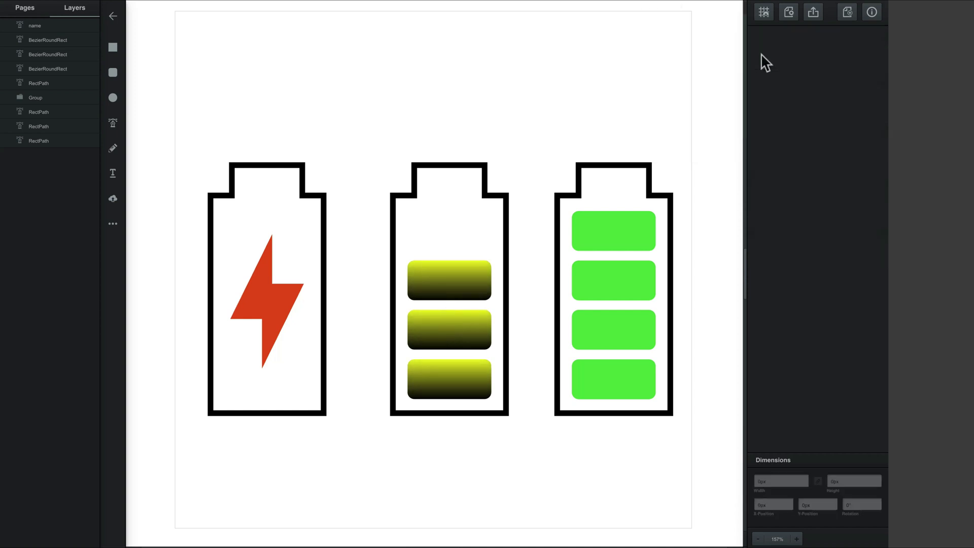
Step: Set the gradient's bottom colour stop to an olive yellow-green
{"action": "left_click", "coordinate": [445, 276]}
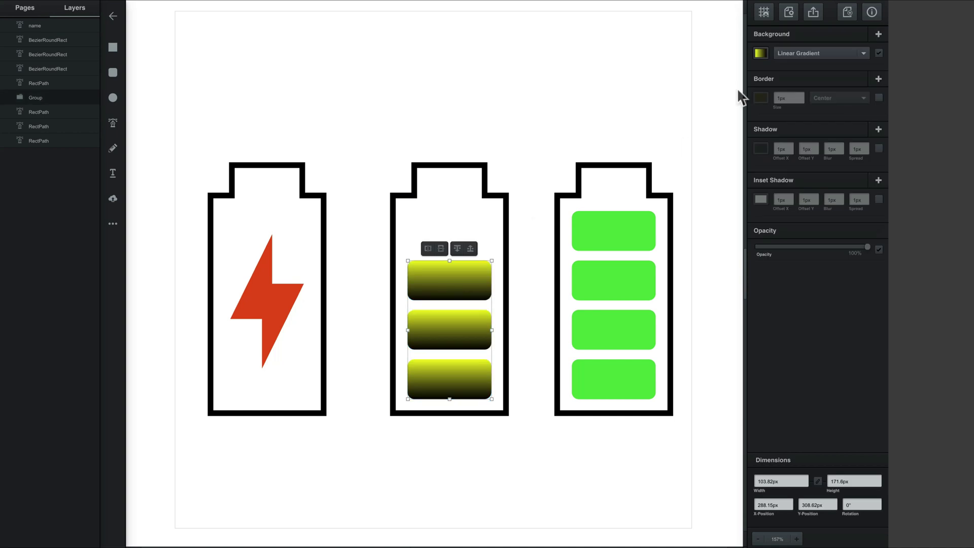
{"action": "left_click", "coordinate": [760, 54]}
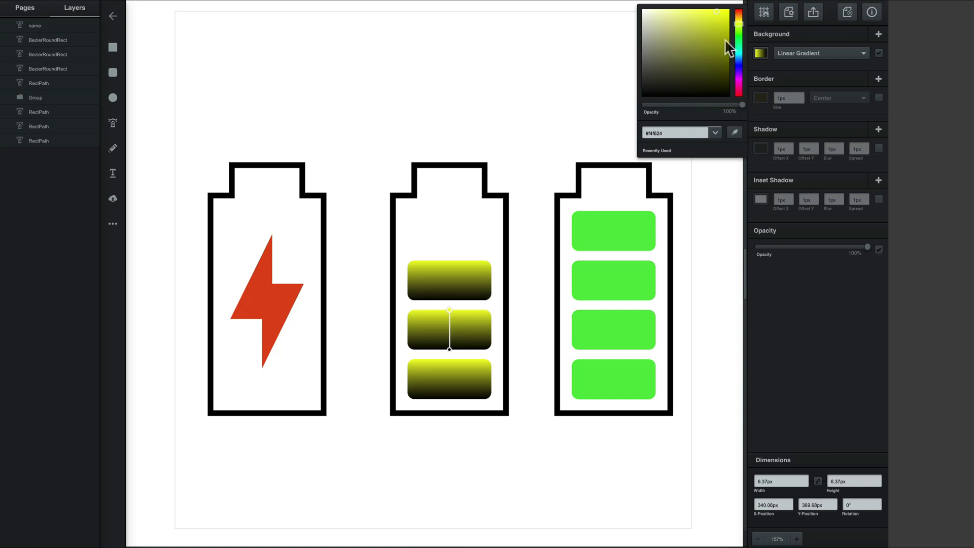
{"action": "left_click", "coordinate": [450, 350]}
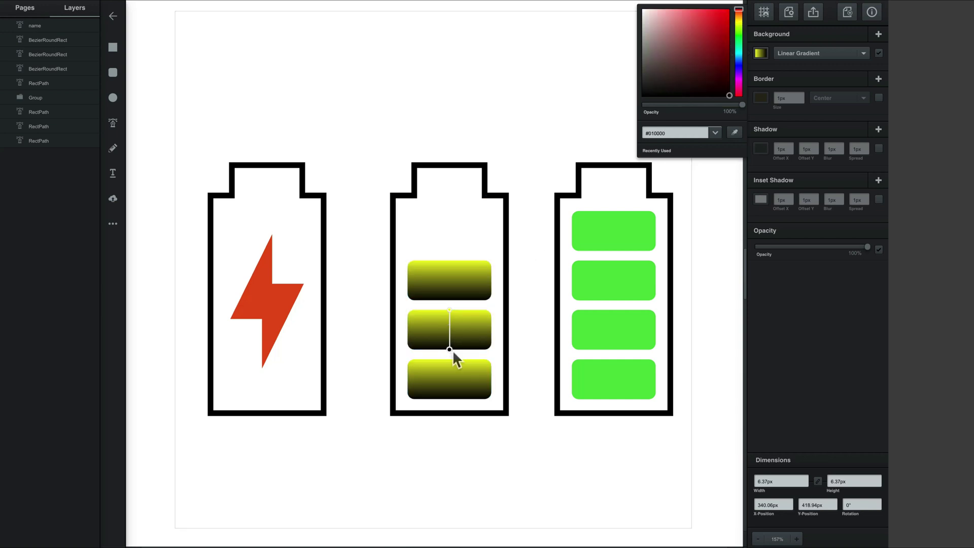
{"action": "left_click", "coordinate": [740, 29]}
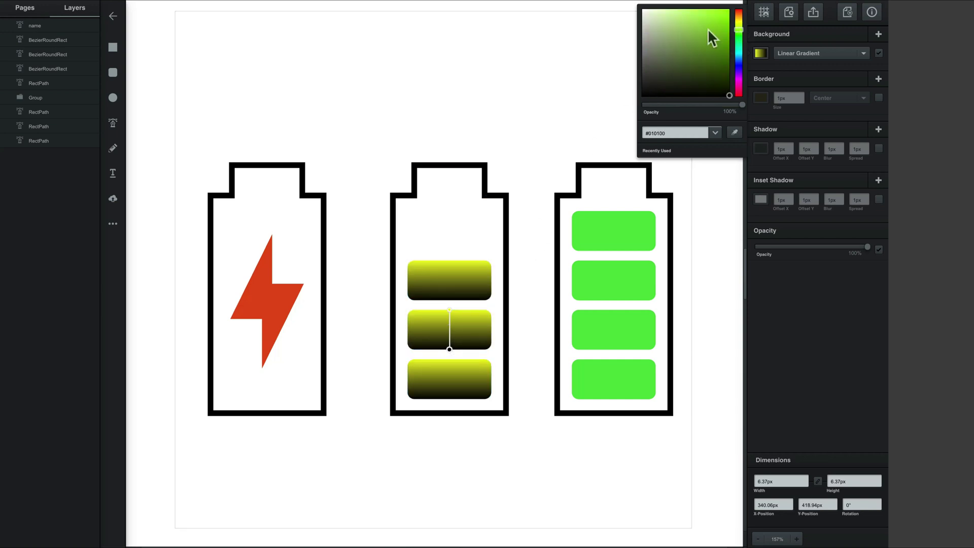
{"action": "left_click", "coordinate": [690, 29]}
{"action": "mouse_move", "coordinate": [691, 29]}
{"action": "left_mouse_down"}
{"action": "mouse_move", "coordinate": [717, 36]}
{"action": "mouse_move", "coordinate": [684, 16]}
{"action": "mouse_move", "coordinate": [701, 12]}
{"action": "mouse_move", "coordinate": [727, 42]}
{"action": "left_mouse_up"}
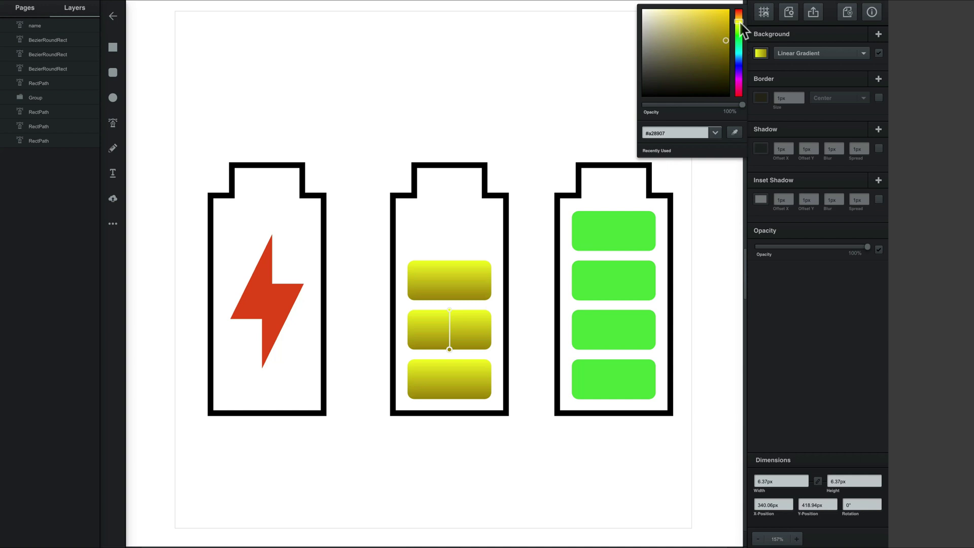
{"action": "left_click", "coordinate": [511, 132]}
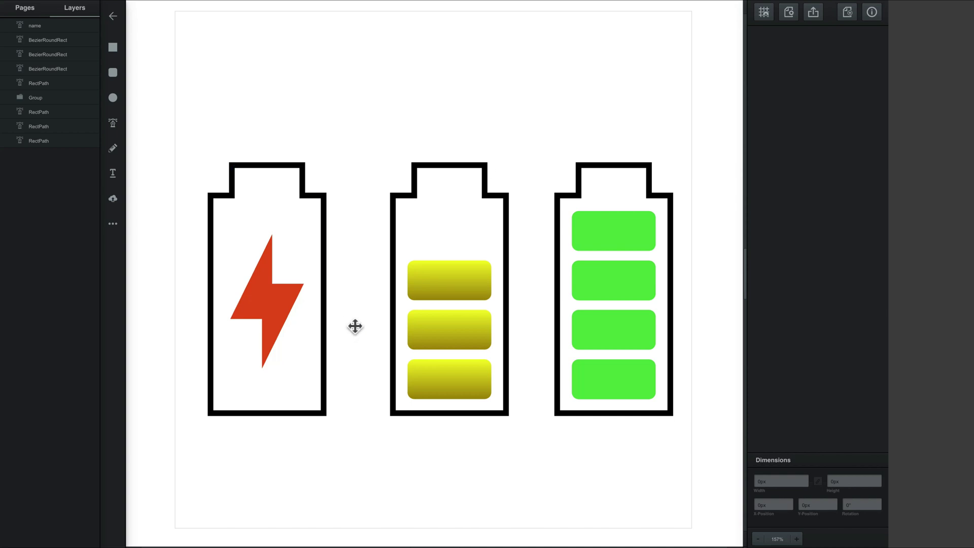
Step: Give the lightning bolt a radial gradient, nudging its centre down and shrinking its radius to the tip
{"action": "left_click", "coordinate": [291, 318]}
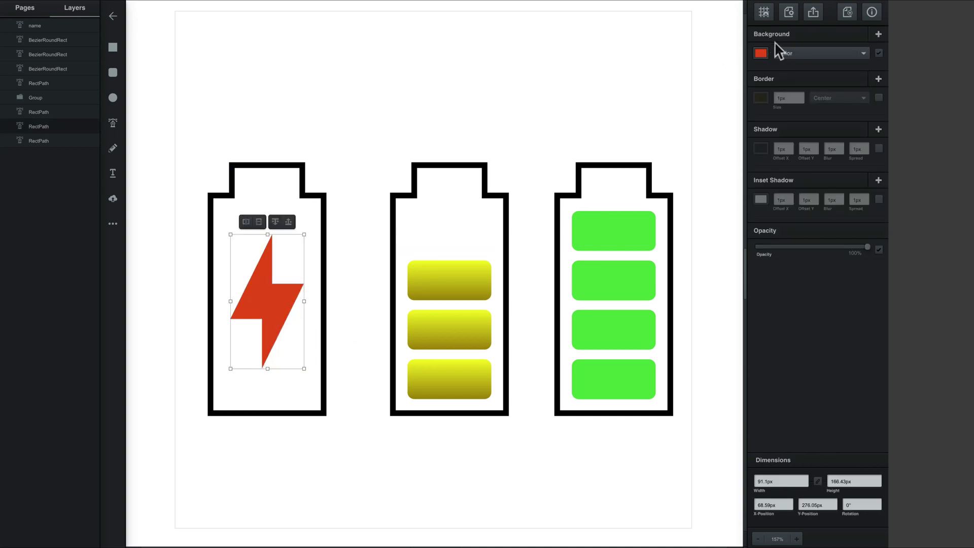
{"action": "left_click", "coordinate": [827, 51]}
{"action": "left_click", "coordinate": [824, 87]}
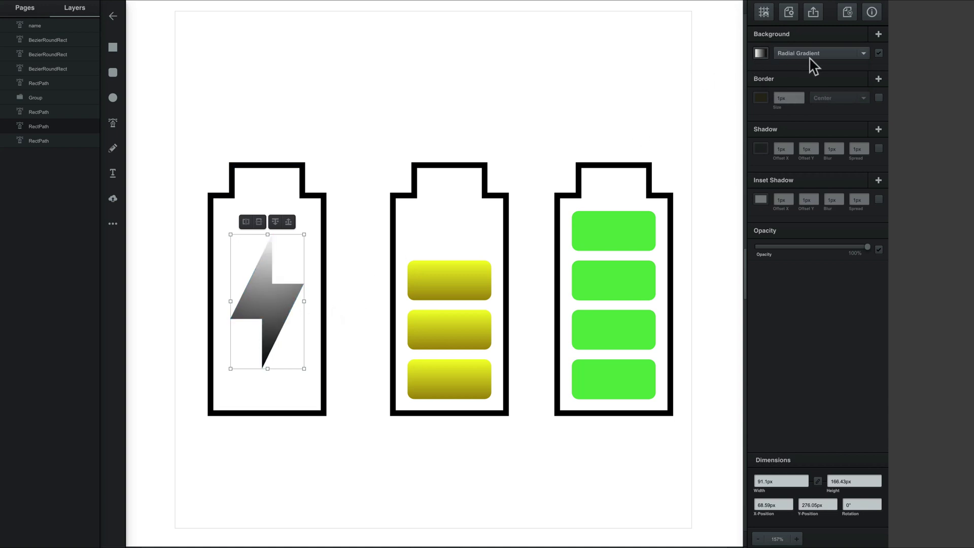
{"action": "left_click", "coordinate": [761, 54]}
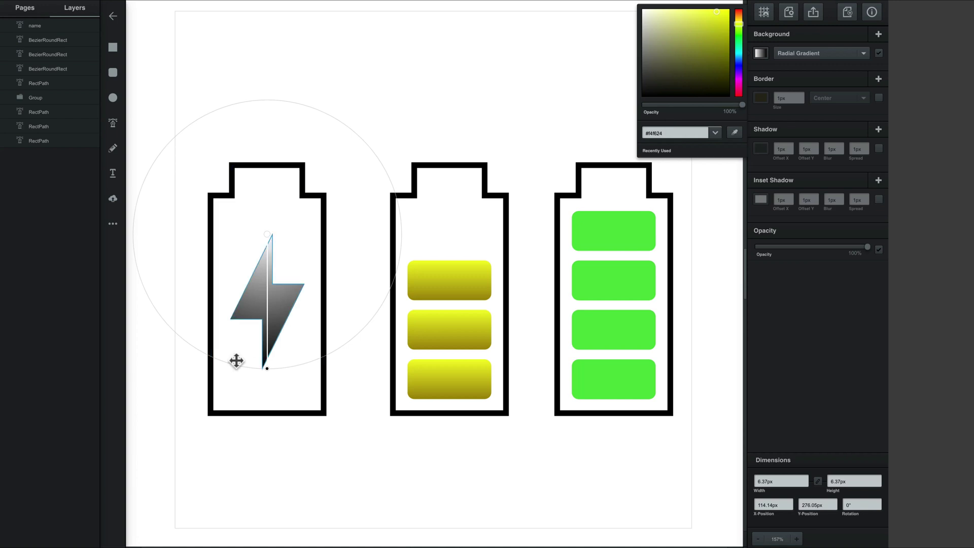
{"action": "left_click_drag", "start_coordinate": [267, 234], "coordinate": [272, 306]}
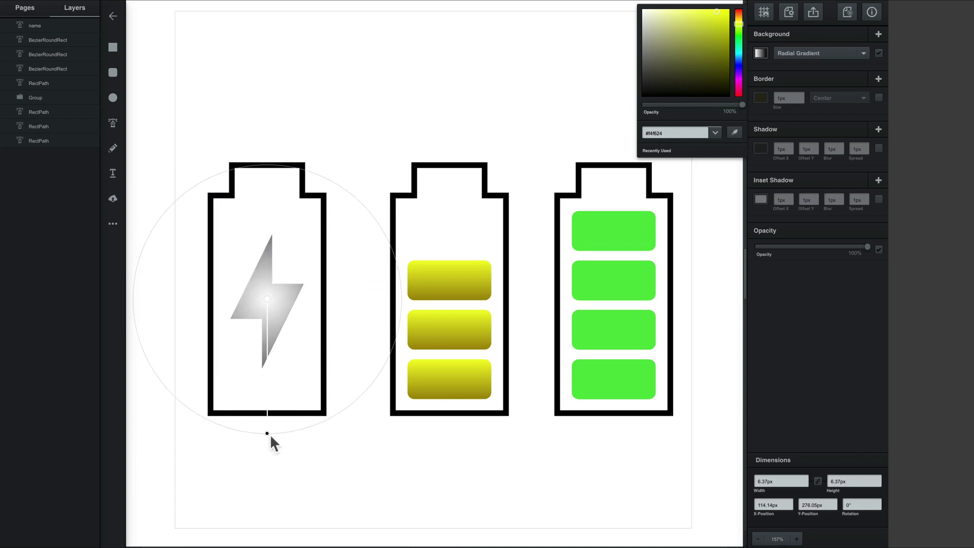
{"action": "left_click_drag", "start_coordinate": [269, 434], "coordinate": [270, 370]}
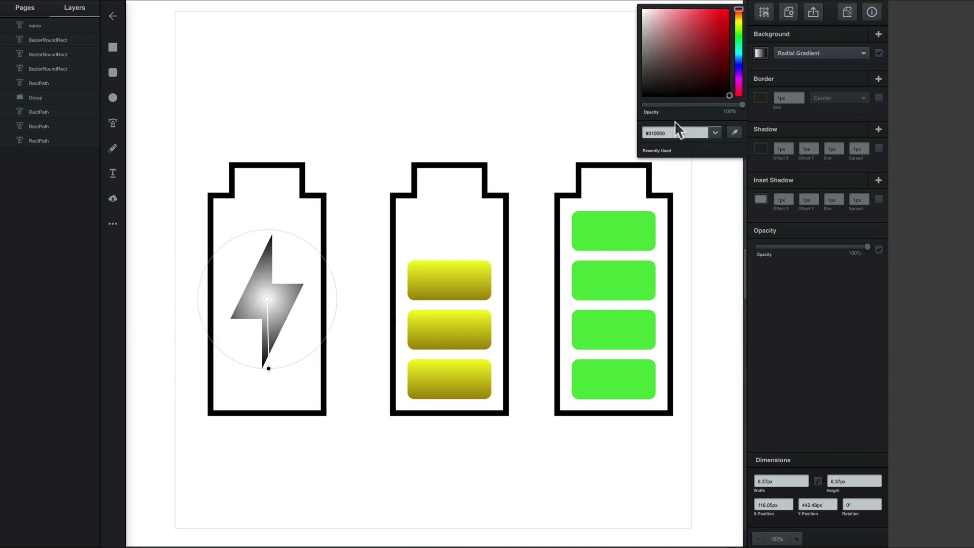
Step: Colour the outer stop a saturated orange-red and the centre stop bright orange-red
{"action": "left_click", "coordinate": [730, 40]}
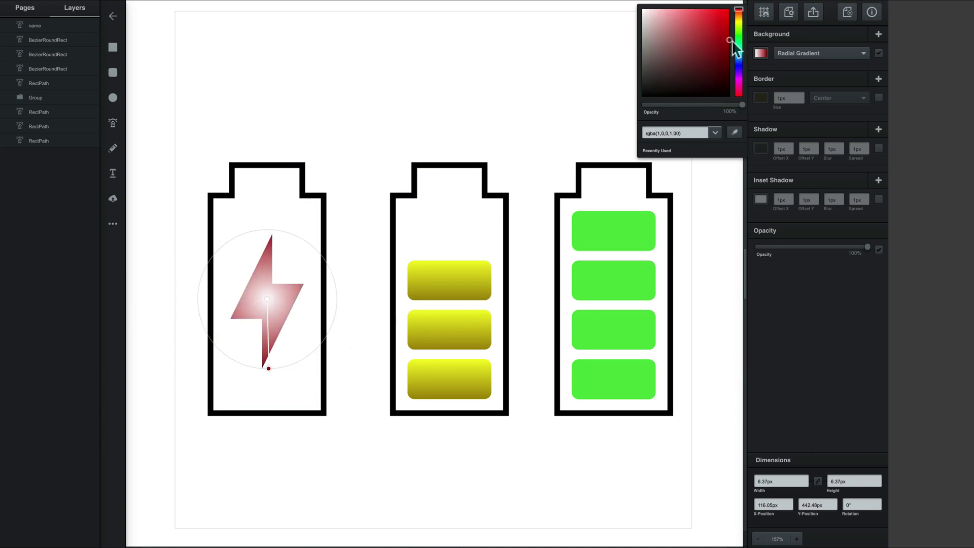
{"action": "left_click", "coordinate": [741, 12]}
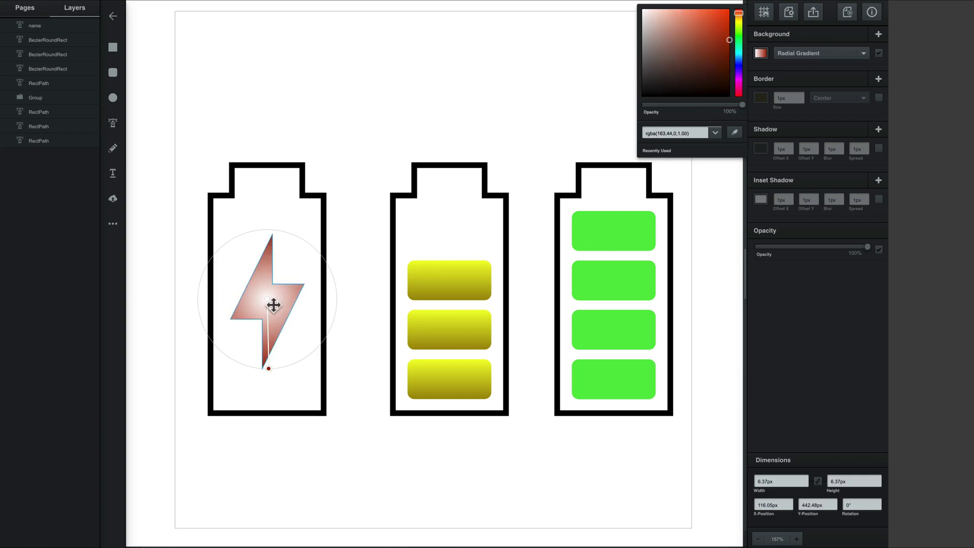
{"action": "left_click", "coordinate": [267, 300]}
{"action": "left_click", "coordinate": [741, 15]}
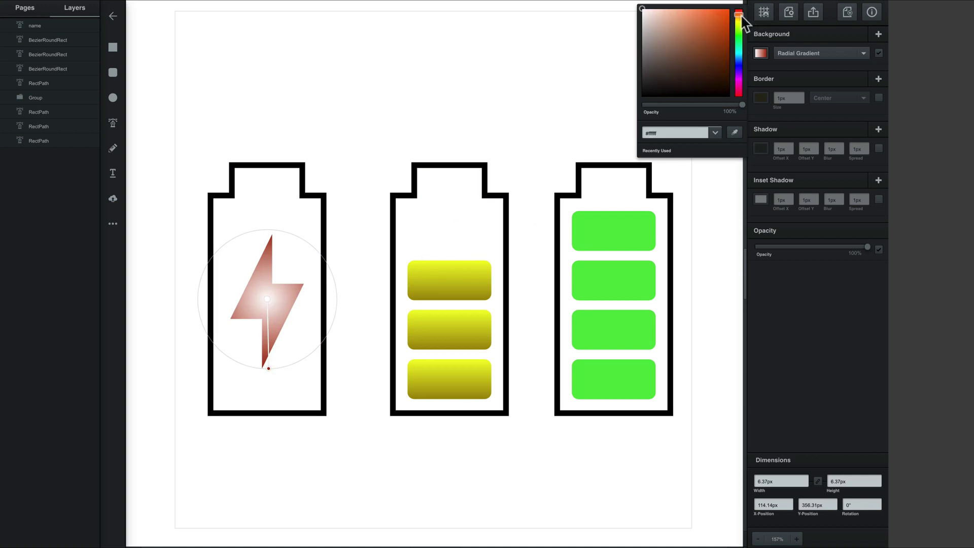
{"action": "left_click_drag", "start_coordinate": [705, 18], "coordinate": [718, 8]}
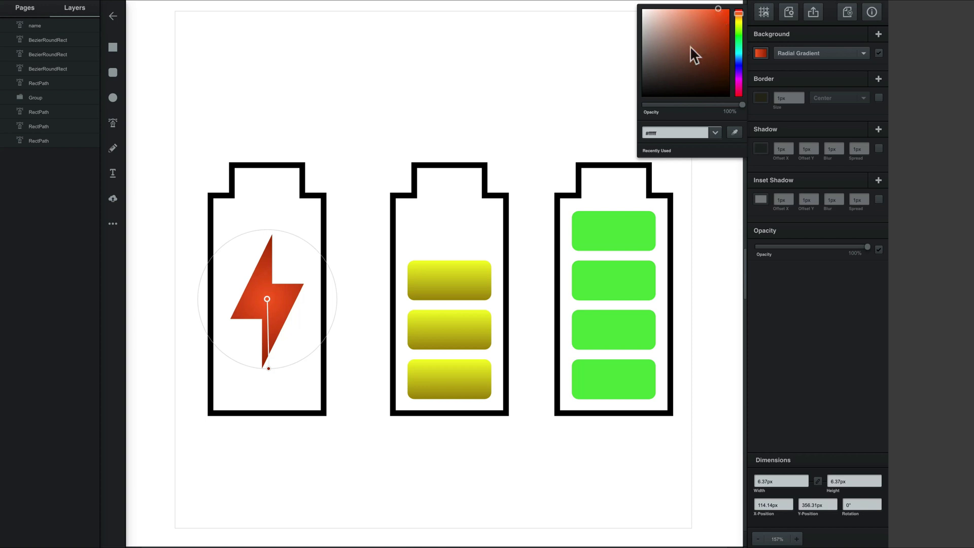
Step: Try out different opacity values on the right battery's top and second green bars
{"action": "left_click", "coordinate": [420, 97]}
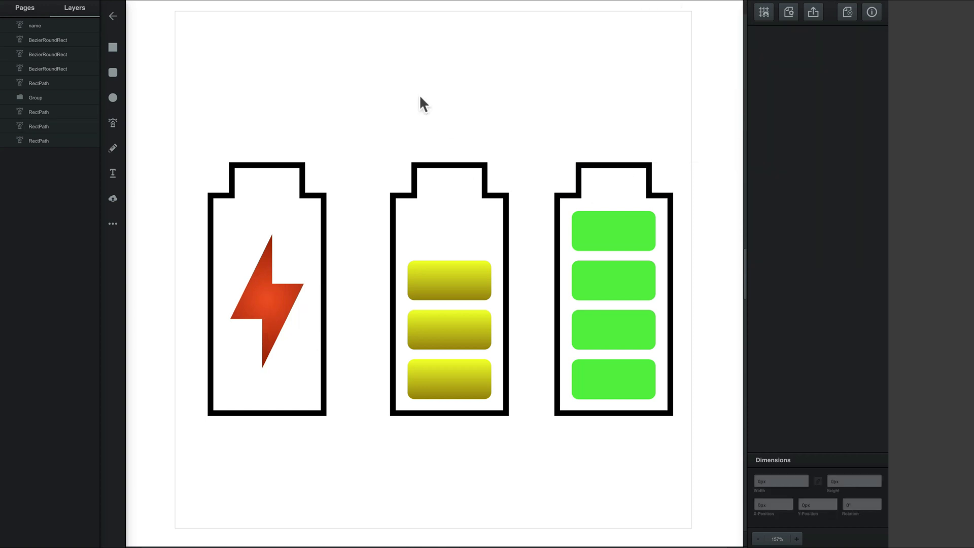
{"action": "left_click", "coordinate": [642, 230]}
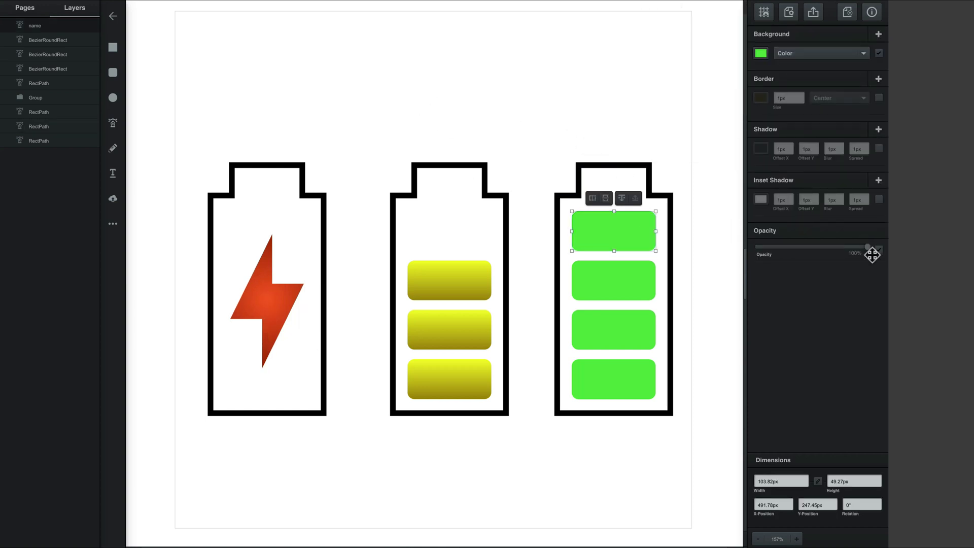
{"action": "mouse_move", "coordinate": [872, 253]}
{"action": "left_mouse_down"}
{"action": "mouse_move", "coordinate": [817, 253]}
{"action": "mouse_move", "coordinate": [857, 252]}
{"action": "left_mouse_up"}
{"action": "left_click", "coordinate": [643, 281]}
{"action": "left_click", "coordinate": [607, 330]}
{"action": "left_click", "coordinate": [645, 233]}
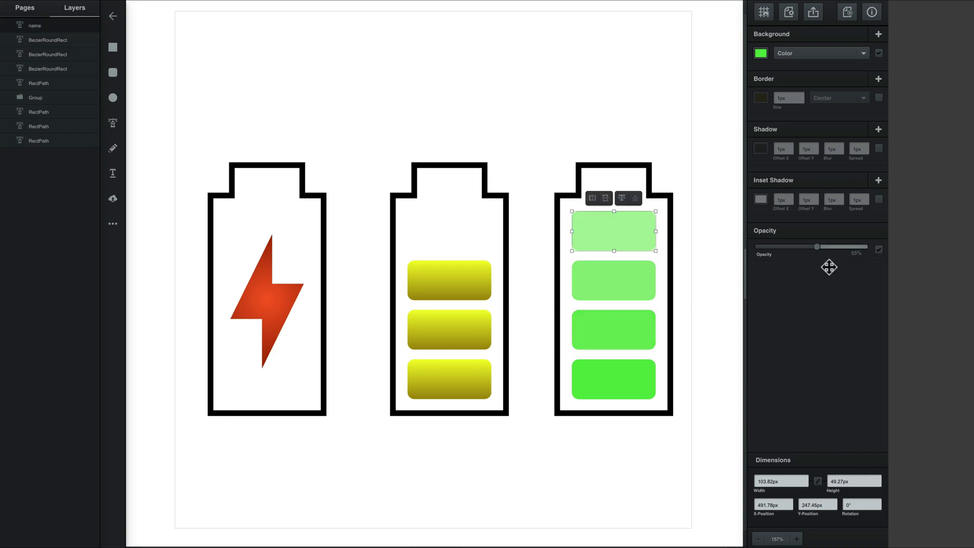
{"action": "left_click", "coordinate": [646, 237]}
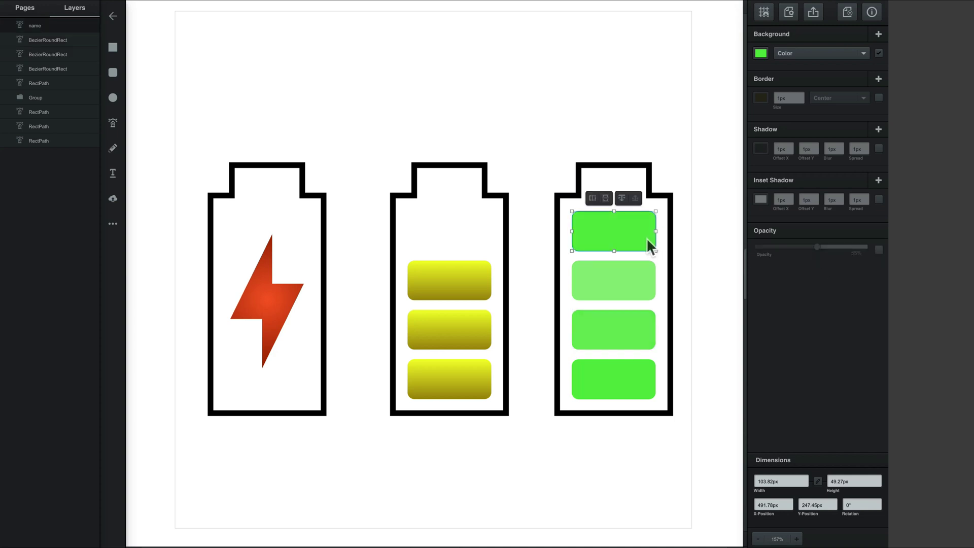
{"action": "left_click_drag", "start_coordinate": [820, 248], "coordinate": [883, 254]}
{"action": "left_click_drag", "start_coordinate": [867, 248], "coordinate": [744, 245]}
Step: Undo the trial changes and fade only the top green bar to 18% opacity
{"action": "left_click", "coordinate": [708, 279]}
{"action": "left_click", "coordinate": [648, 238]}
{"action": "left_click_drag", "start_coordinate": [625, 239], "coordinate": [614, 160]}
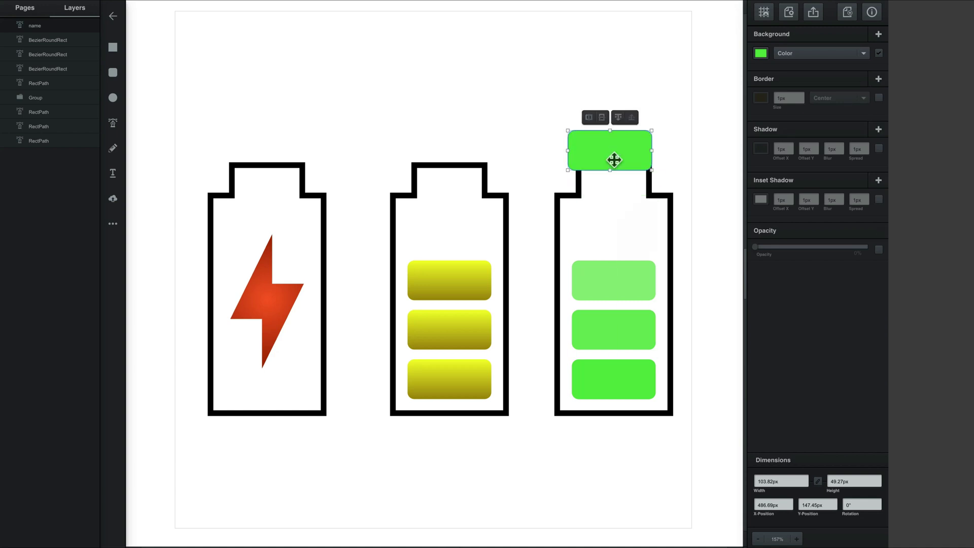
{"action": "key", "text": "ctrl+z"}
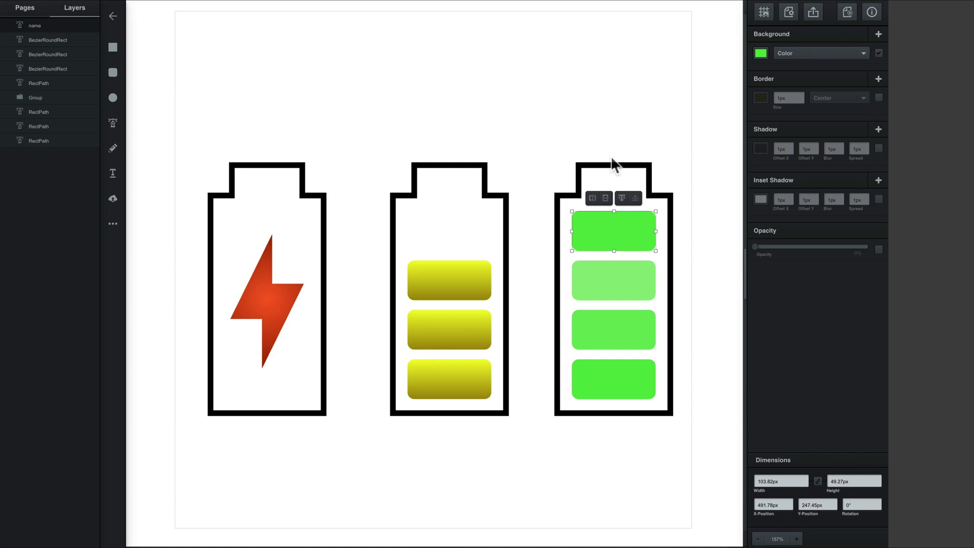
{"action": "key", "text": "ctrl+z"}
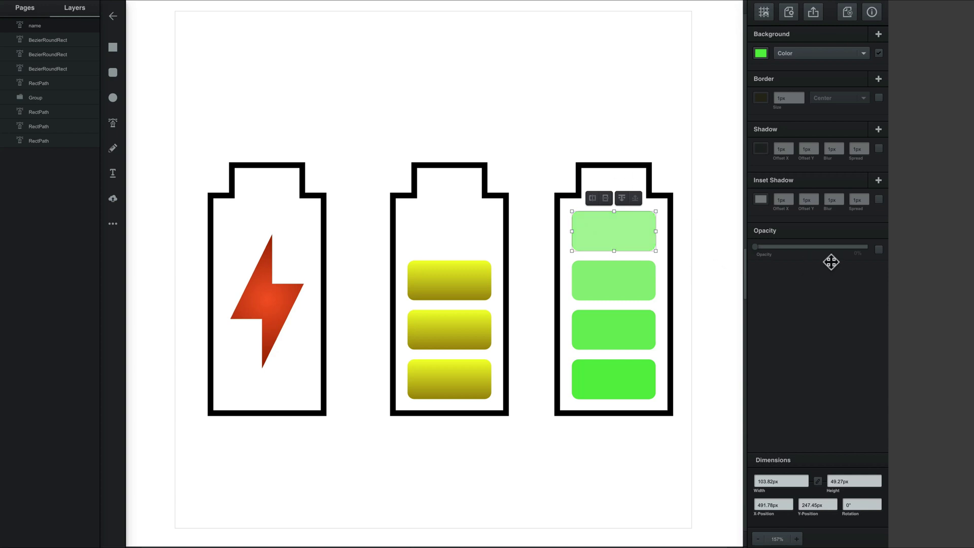
{"action": "key", "text": "ctrl+z"}
{"action": "key", "text": "ctrl+z"}
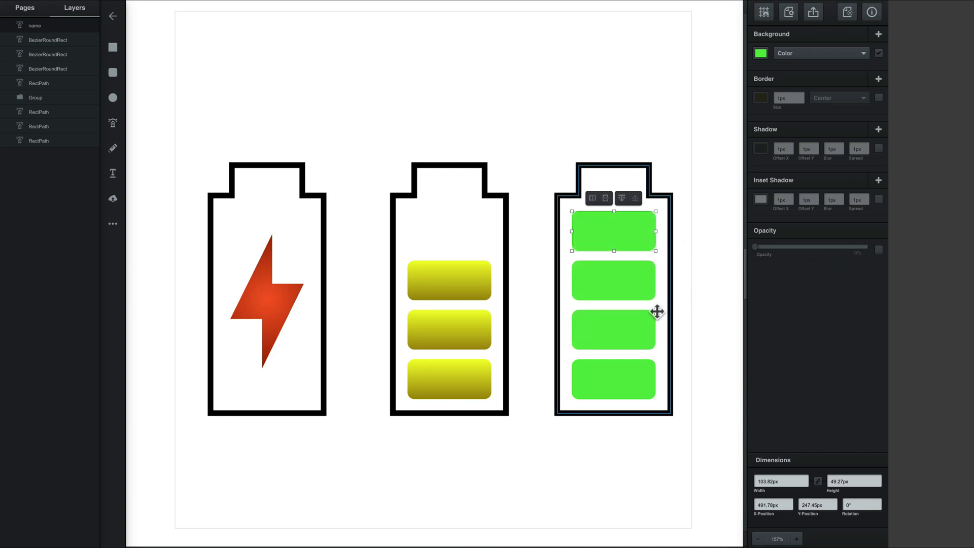
{"action": "left_click", "coordinate": [869, 248]}
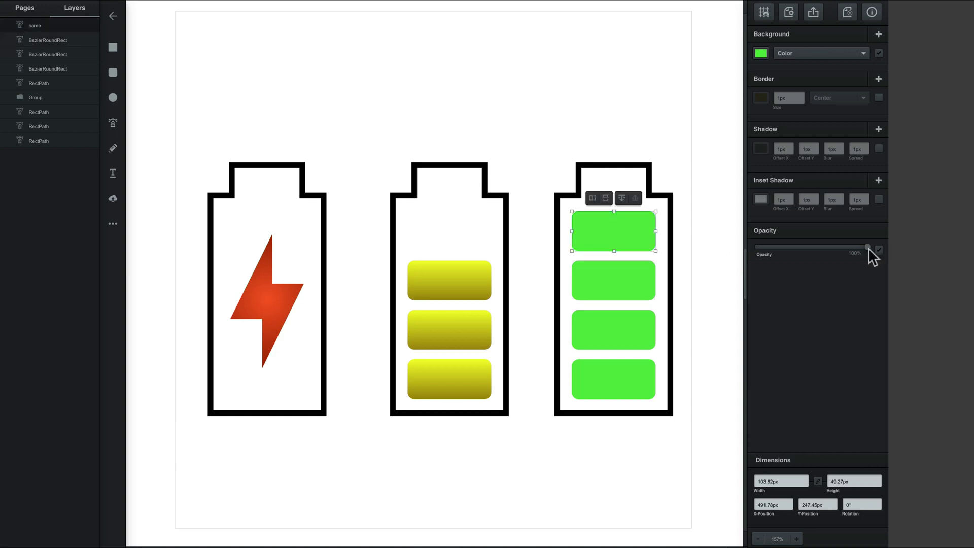
{"action": "left_click_drag", "start_coordinate": [868, 248], "coordinate": [776, 247]}
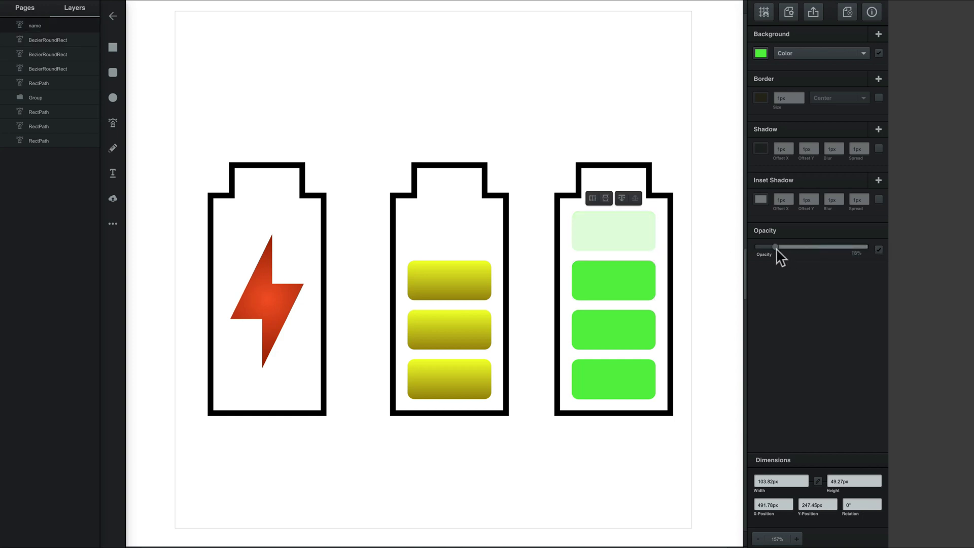
Step: Fade the second green bar to about 59% opacity and the third bar slightly less
{"action": "left_click", "coordinate": [639, 279]}
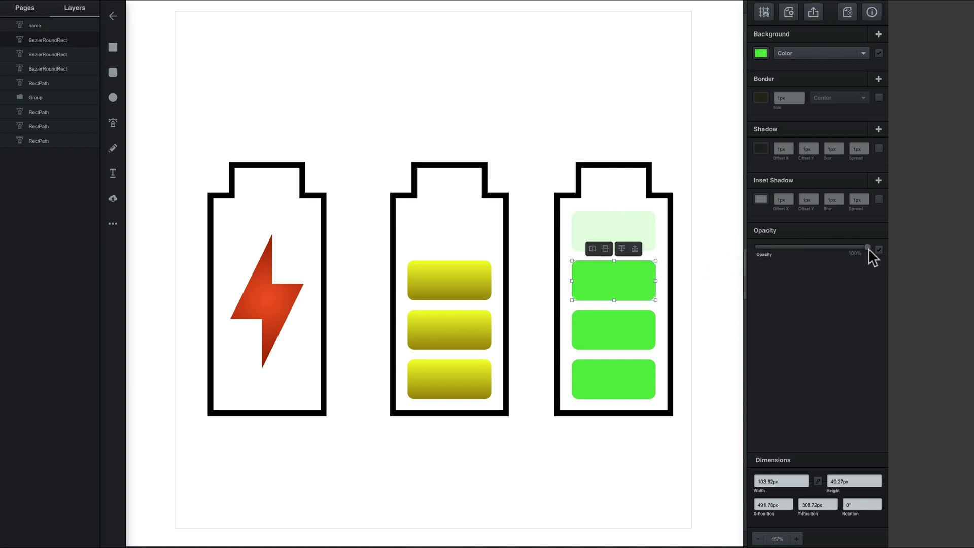
{"action": "left_click_drag", "start_coordinate": [863, 248], "coordinate": [832, 257]}
{"action": "left_click_drag", "start_coordinate": [865, 249], "coordinate": [821, 248]}
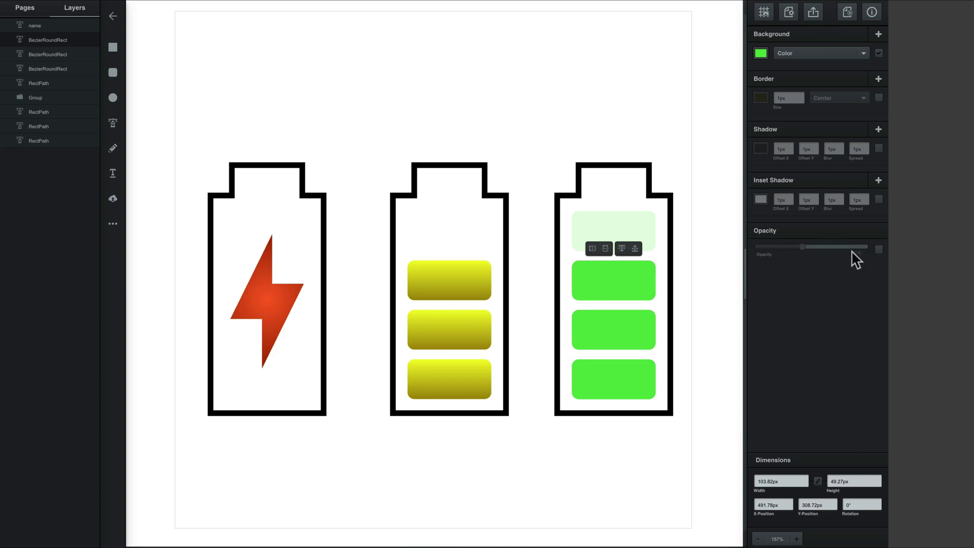
{"action": "left_click", "coordinate": [880, 251]}
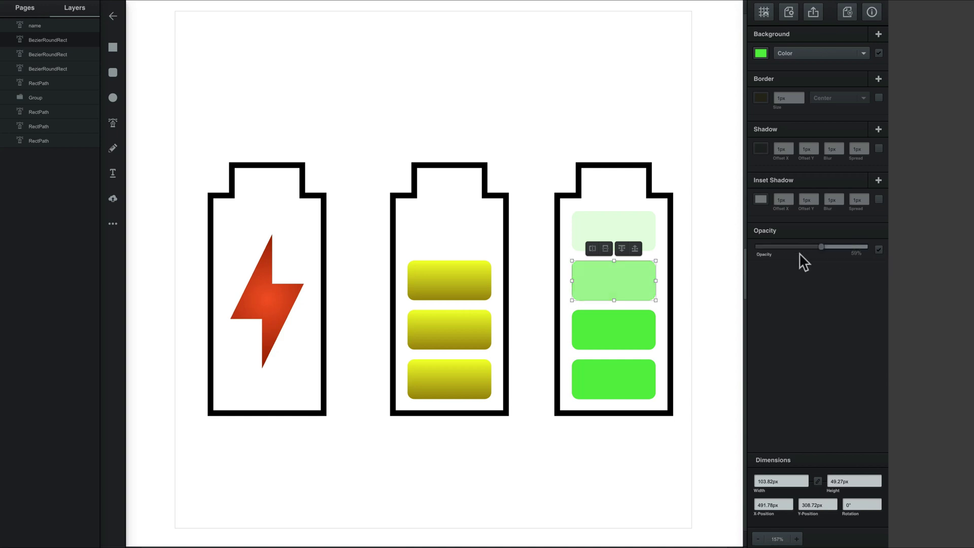
{"action": "left_click", "coordinate": [657, 317]}
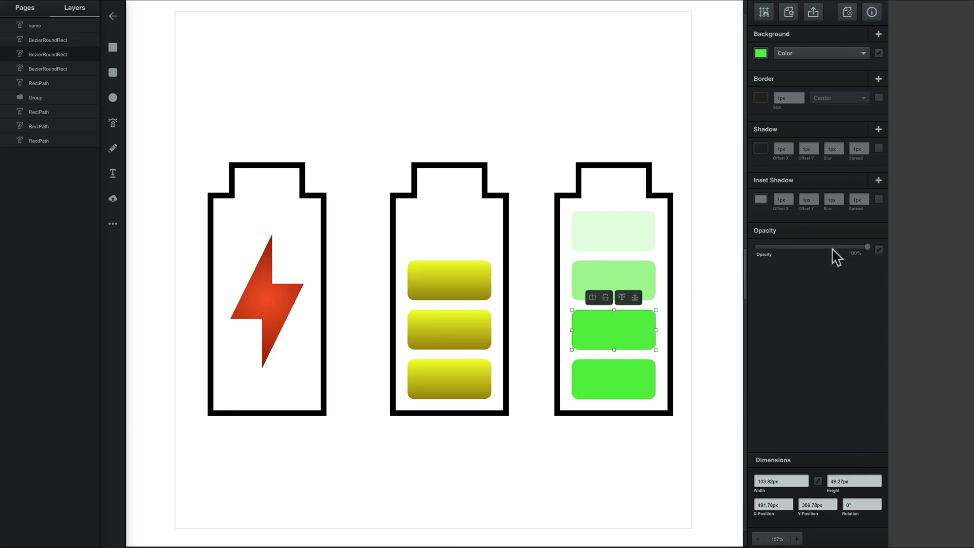
{"action": "left_click_drag", "start_coordinate": [832, 249], "coordinate": [853, 248]}
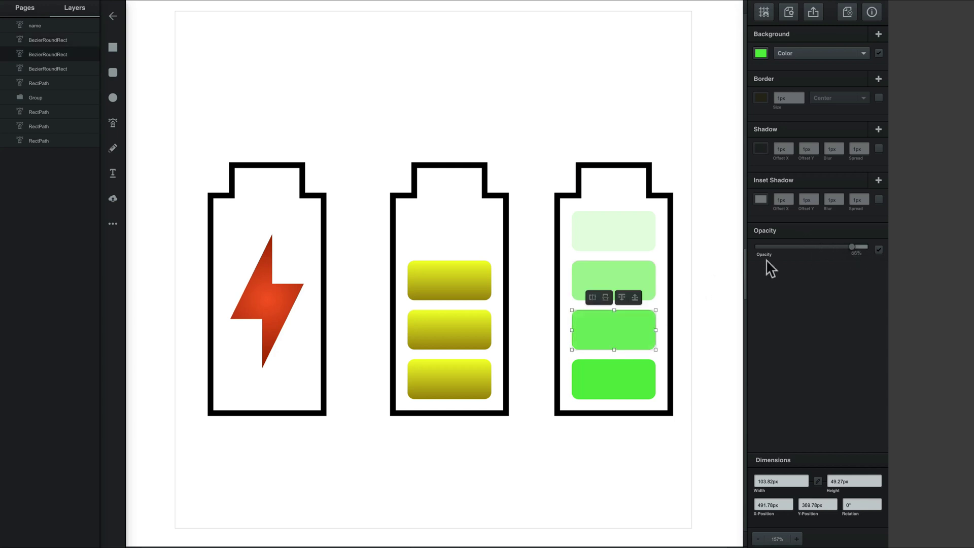
{"action": "left_click", "coordinate": [554, 104]}
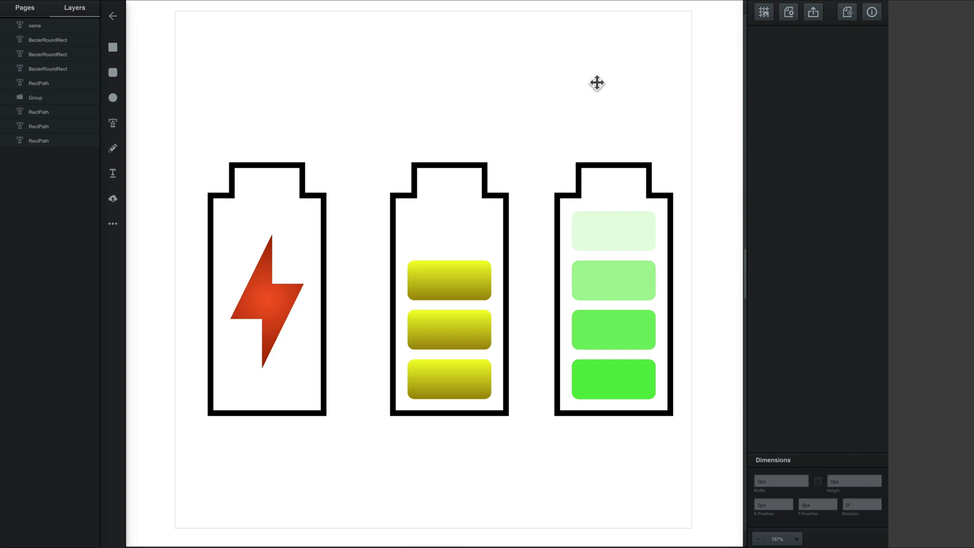